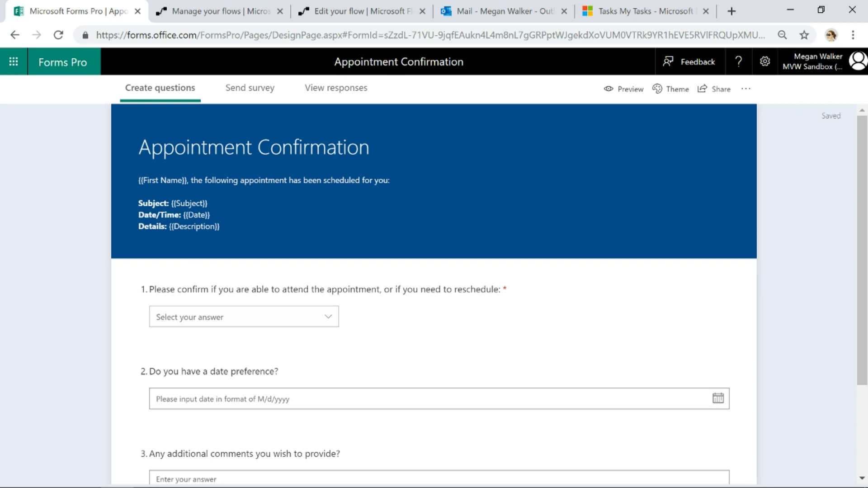
pyautogui.scroll(-3, 816, 333)
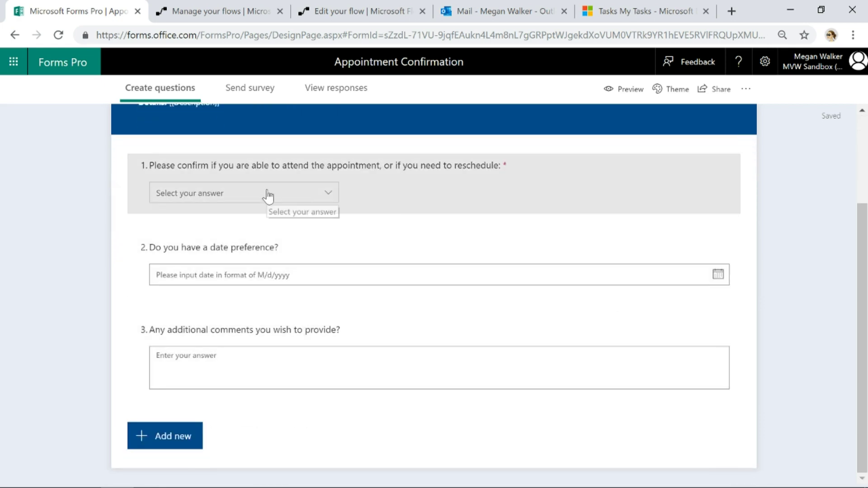
pyautogui.click(268, 194)
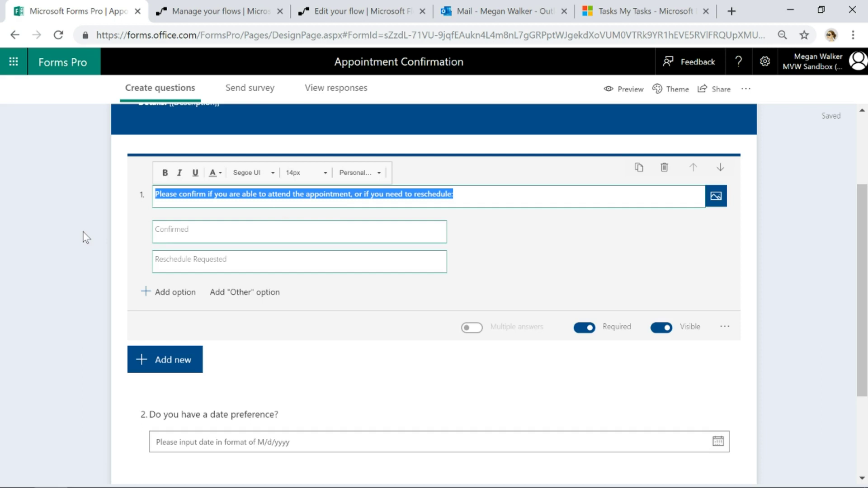
pyautogui.click(72, 246)
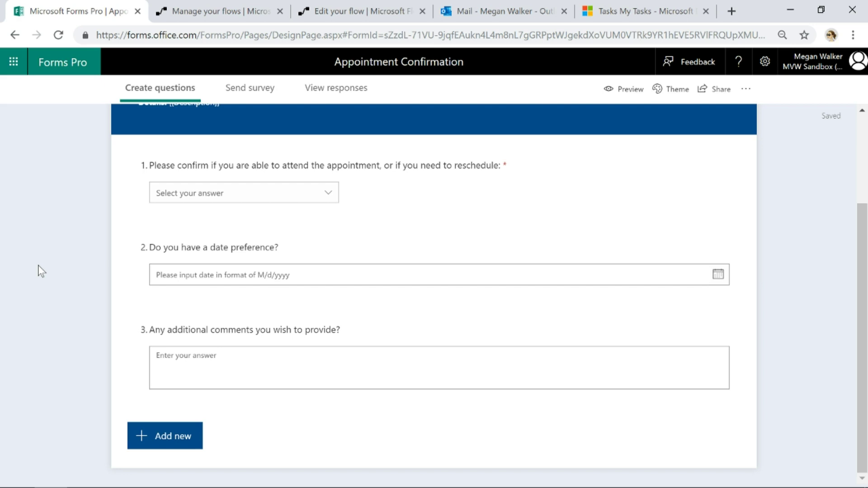
pyautogui.scroll(3, 711, 270)
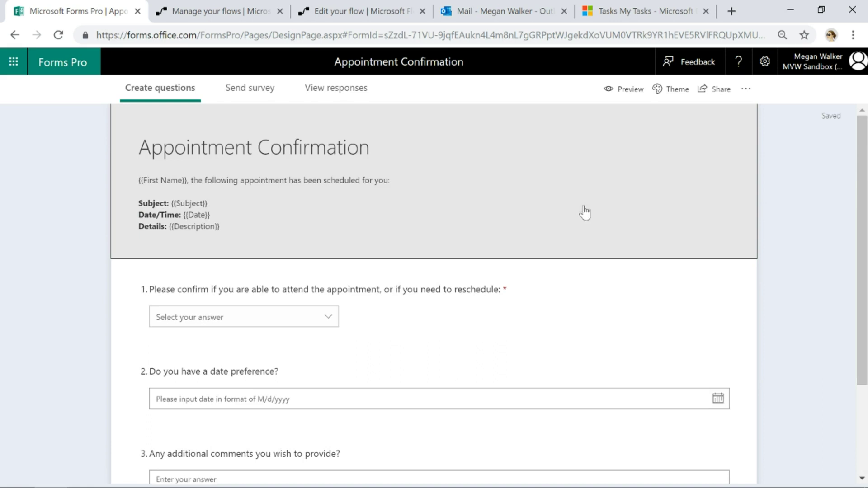
pyautogui.click(747, 94)
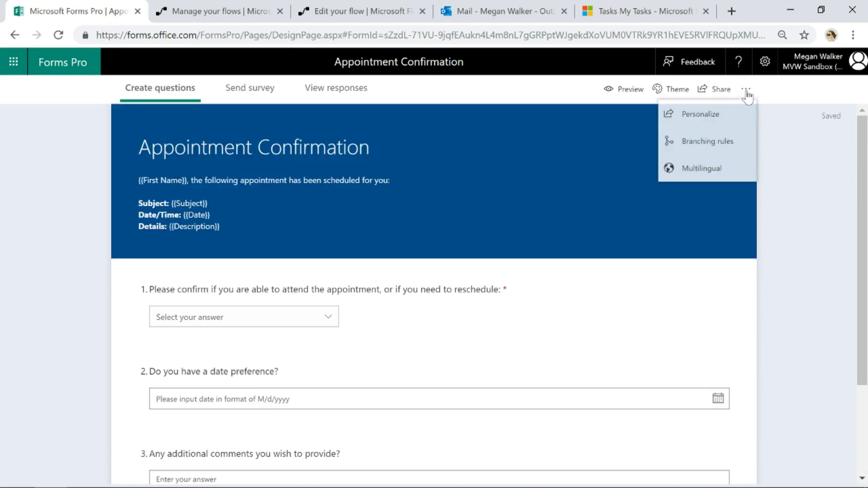
pyautogui.click(707, 121)
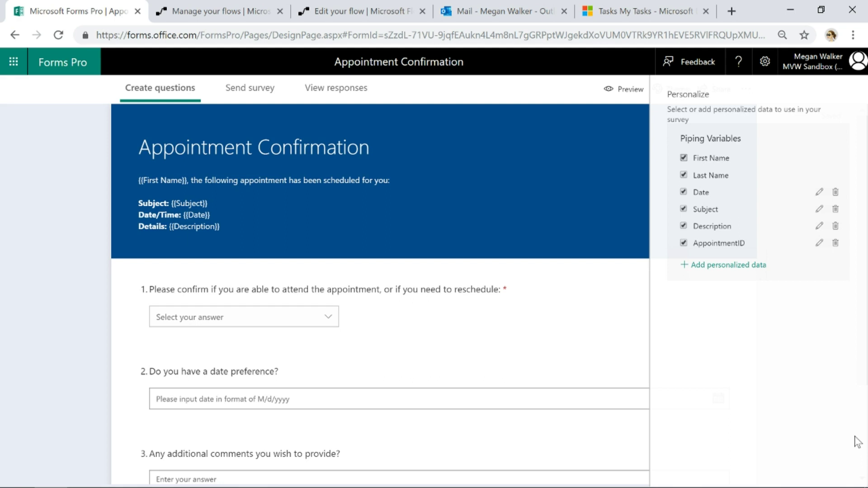
pyautogui.click(37, 293)
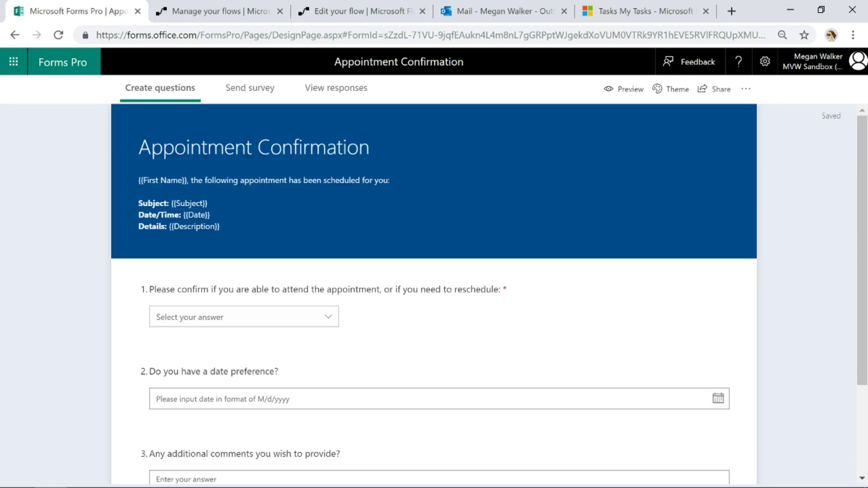
# Open the Appointment Reminder flow for editing and review the daily Recurrence trigger's advanced settings
pyautogui.click(184, 10)
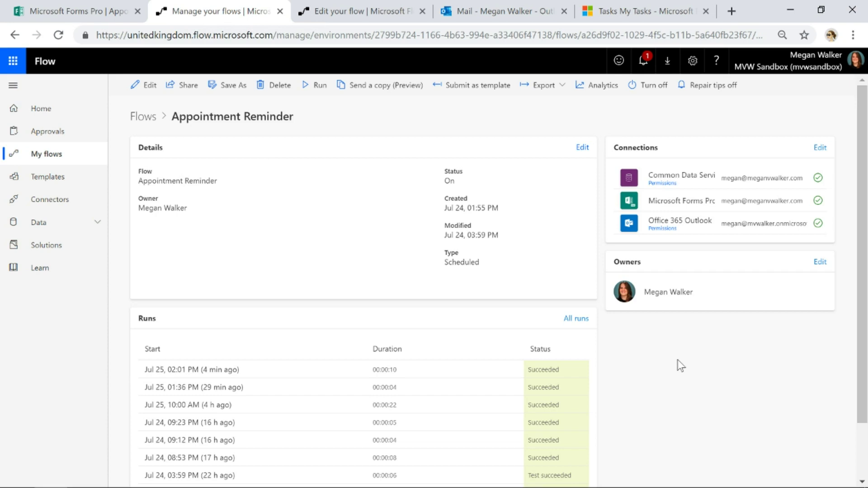
pyautogui.click(138, 85)
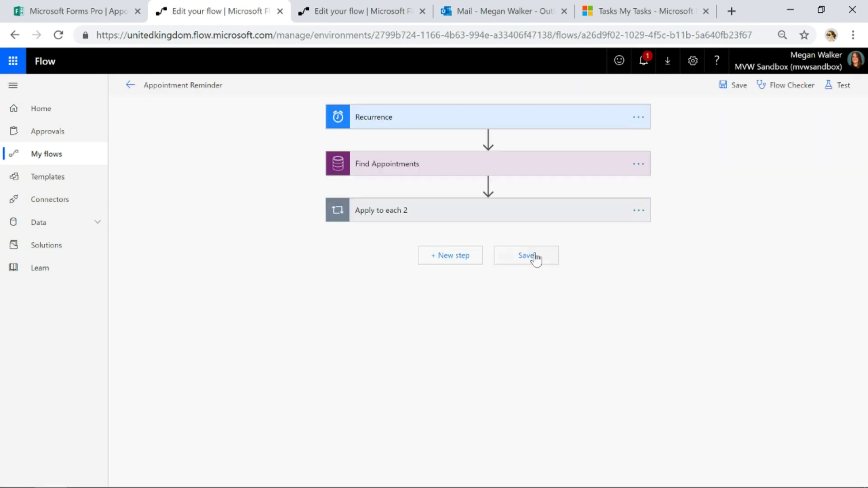
pyautogui.click(384, 119)
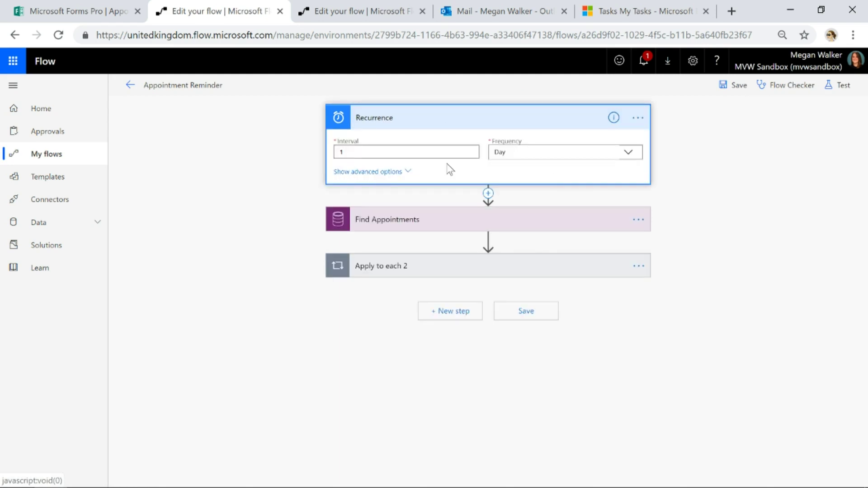
pyautogui.click(385, 173)
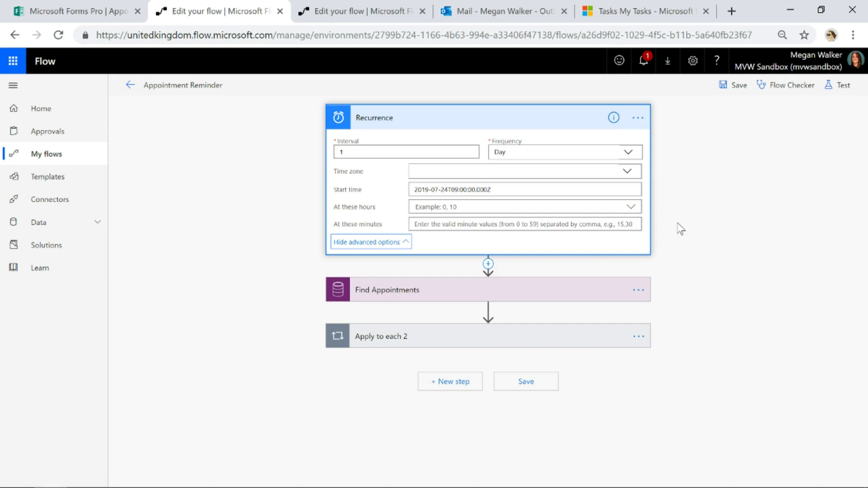
pyautogui.click(419, 121)
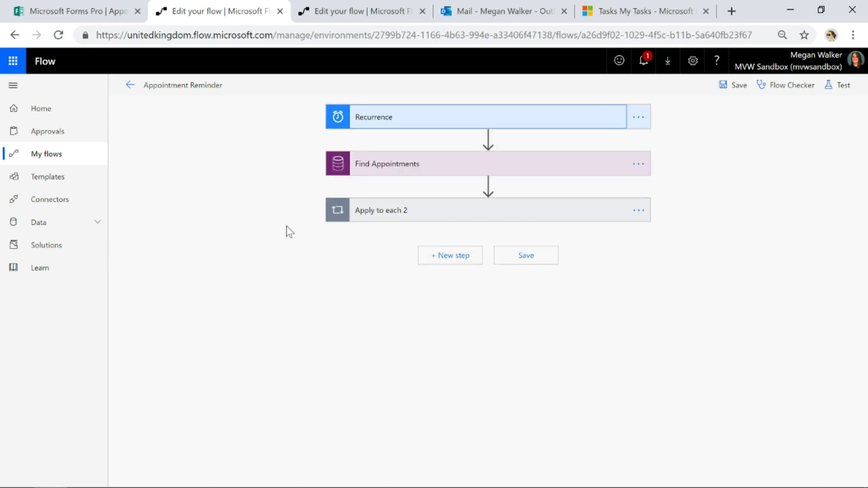
pyautogui.click(382, 171)
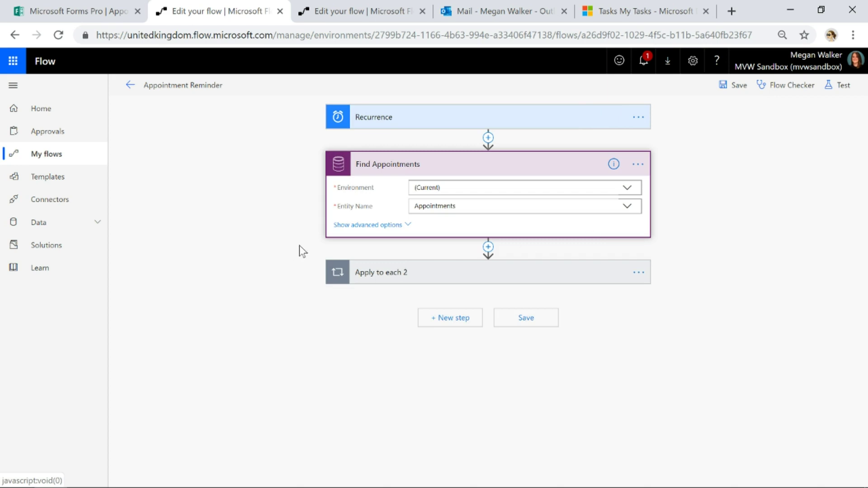
pyautogui.click(388, 228)
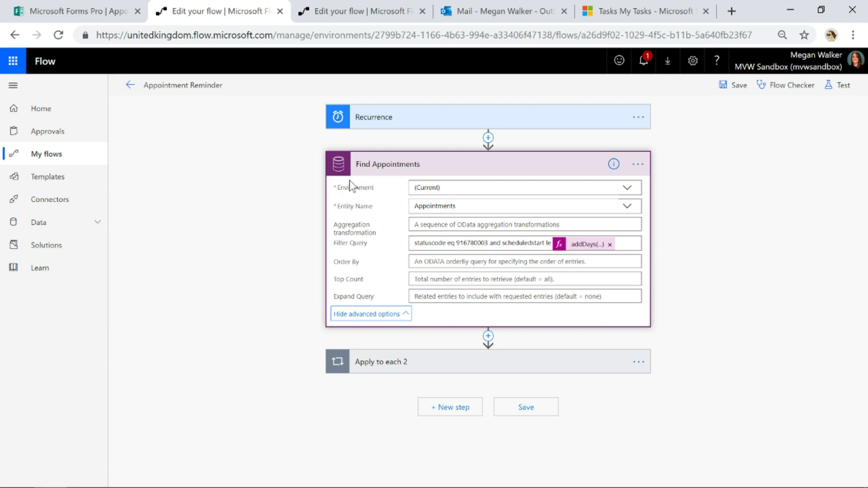
pyautogui.click(378, 165)
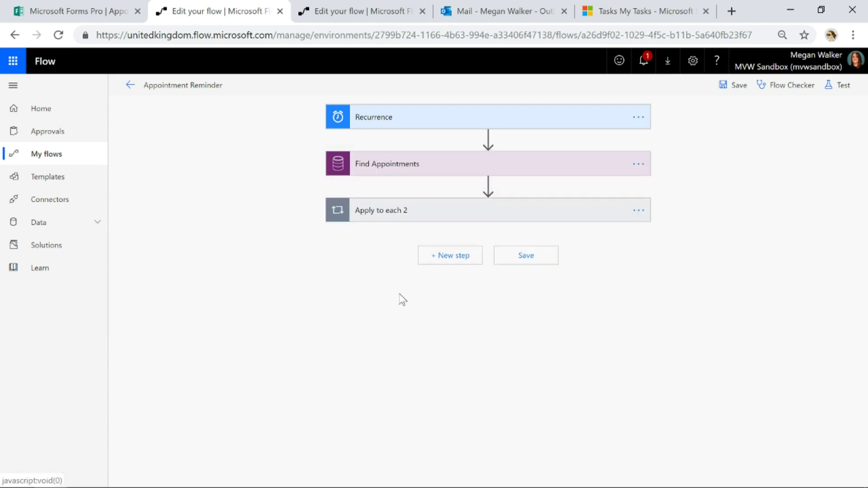
# Expand Apply to each 2, its Convert time zone step and its Get Contact From Appointment step
pyautogui.click(395, 209)
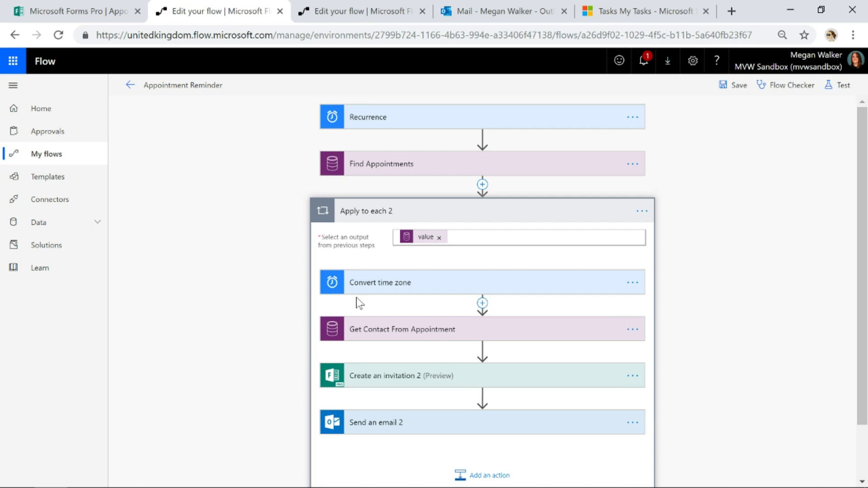
pyautogui.click(381, 293)
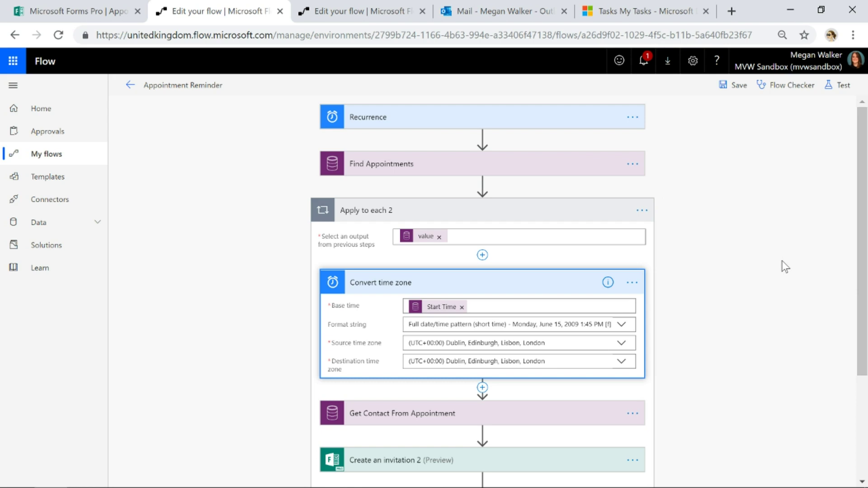
pyautogui.scroll(-1, 710, 310)
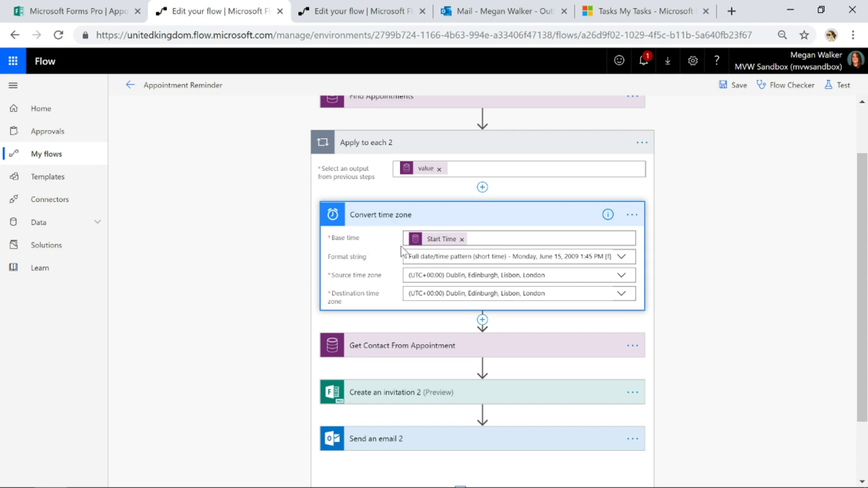
pyautogui.moveTo(423, 246)
pyautogui.scroll(-2, 794, 299)
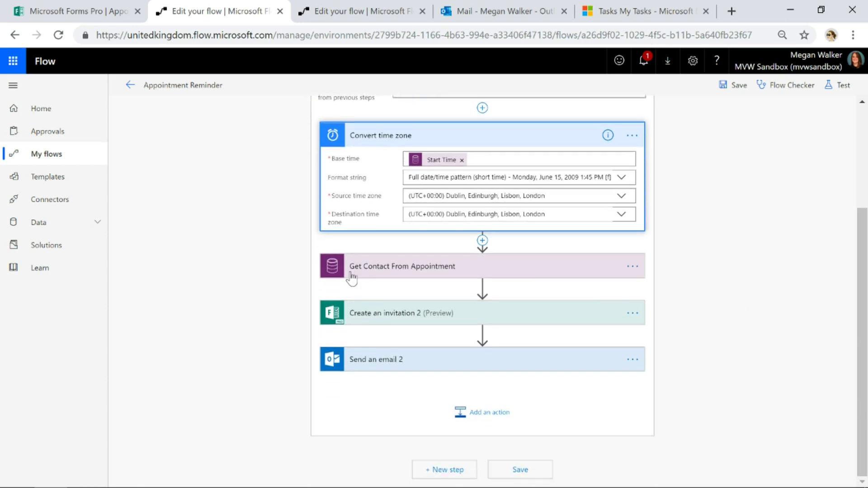
pyautogui.click(372, 271)
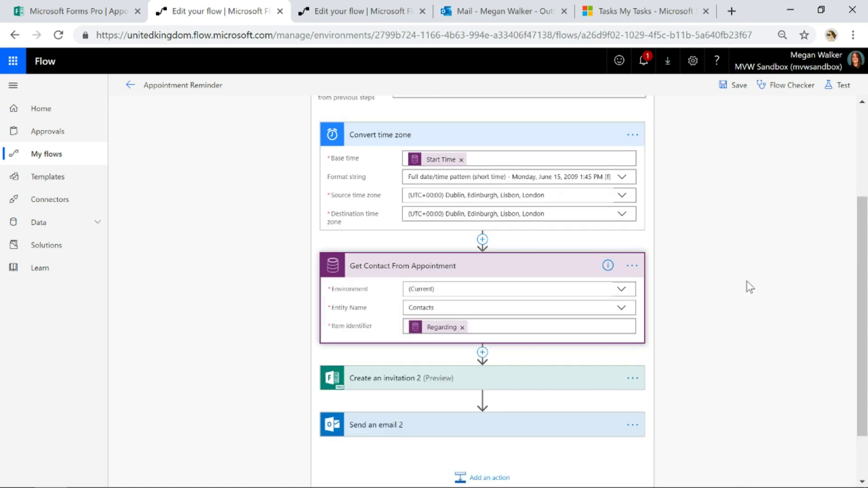
pyautogui.scroll(-2, 749, 287)
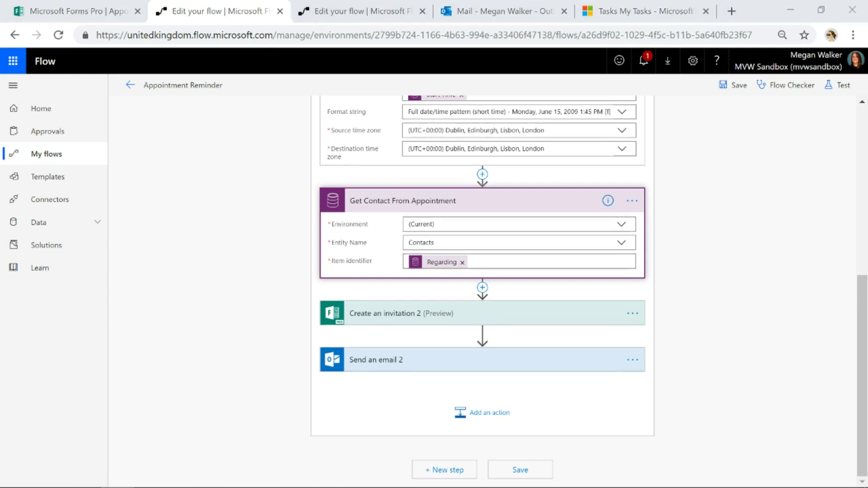
# Expand Create an invitation 2 with advanced options to review its Appointment Confirmation survey field mappings
pyautogui.click(381, 315)
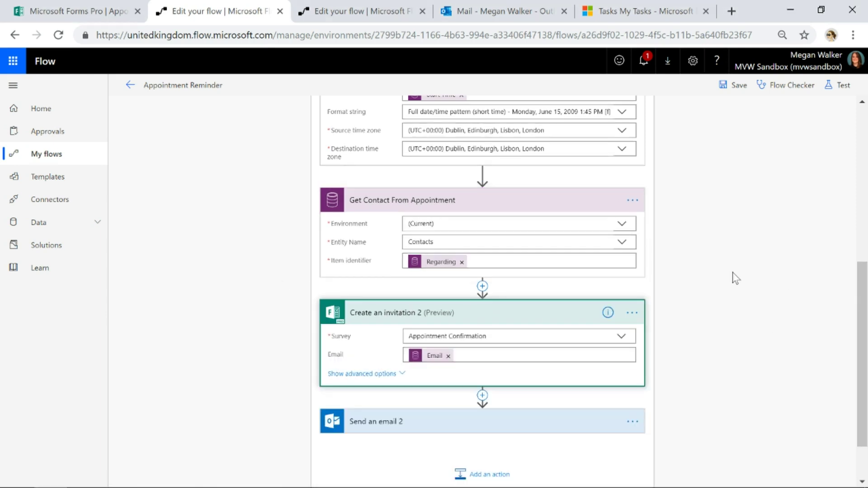
pyautogui.scroll(-1, 734, 277)
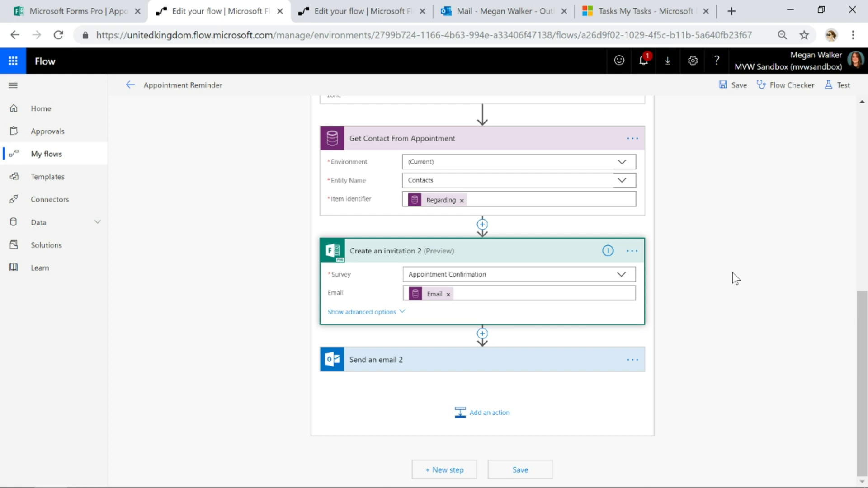
pyautogui.click(380, 313)
pyautogui.scroll(-2, 654, 287)
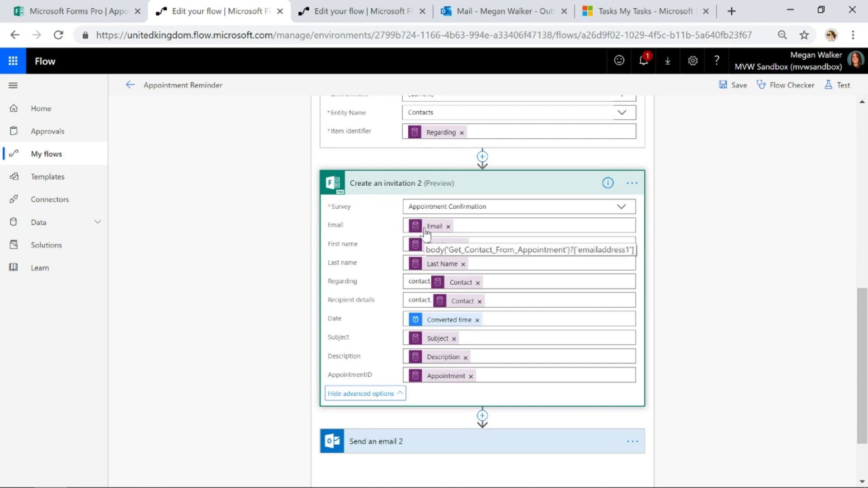
pyautogui.scroll(2, 425, 233)
pyautogui.scroll(-4, 398, 227)
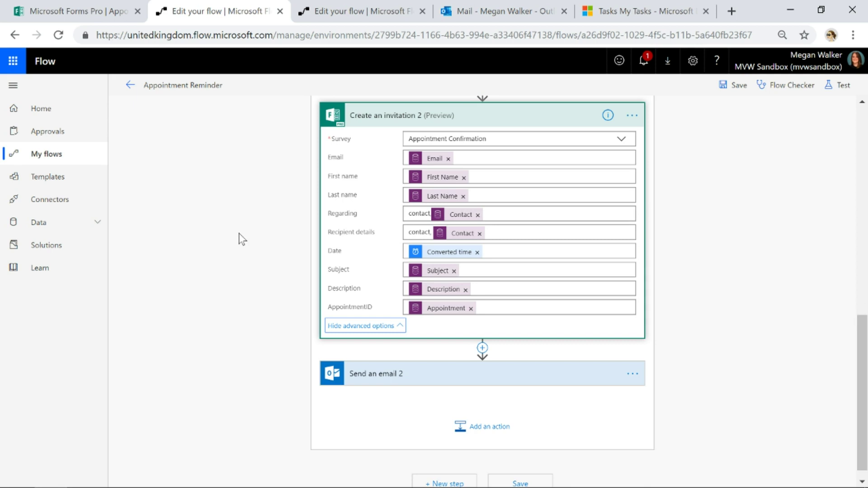
pyautogui.scroll(-1, 251, 248)
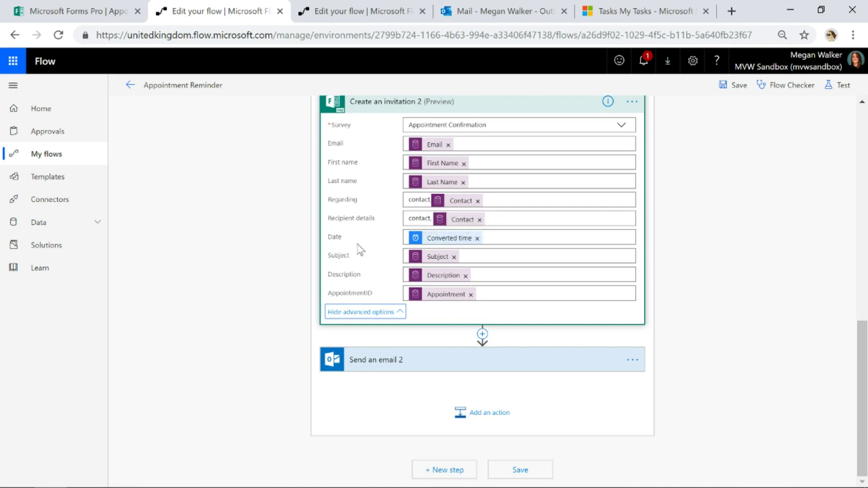
pyautogui.scroll(8, 669, 270)
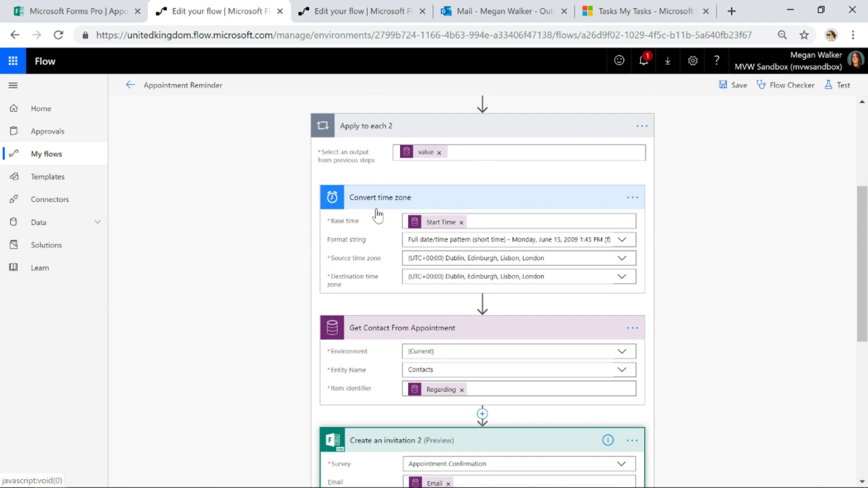
pyautogui.scroll(-8, 717, 280)
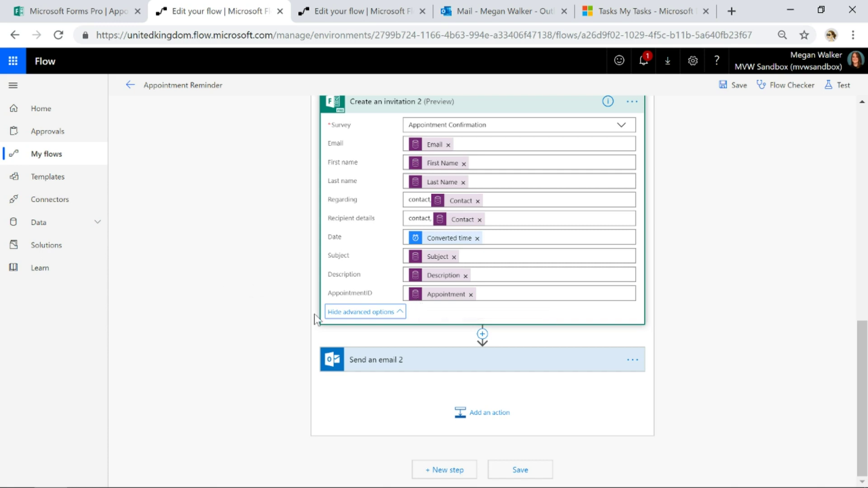
# Expand Send an email 2 with advanced options to review the 'Please confirm your appointment' HTML email
pyautogui.click(408, 368)
pyautogui.scroll(-5, 717, 316)
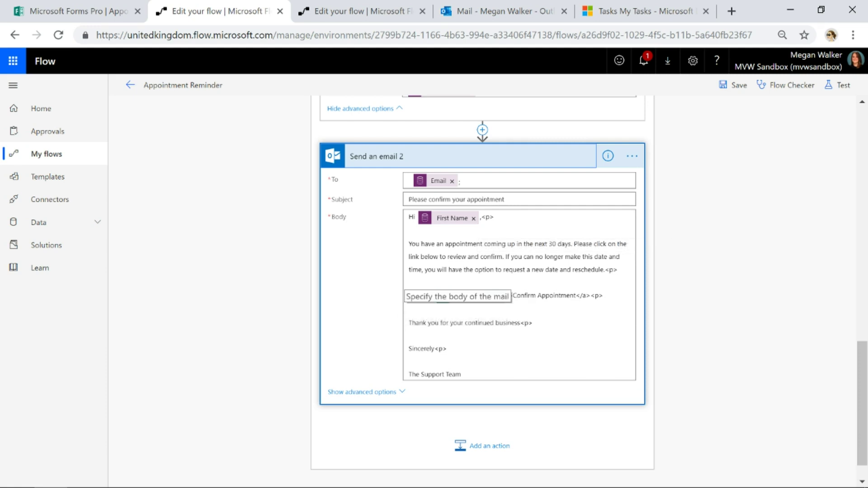
pyautogui.click(371, 392)
pyautogui.scroll(-4, 371, 389)
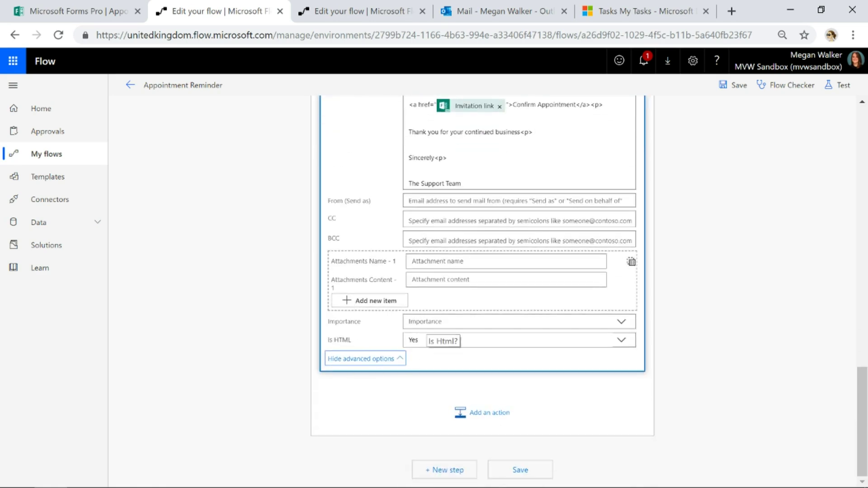
pyautogui.scroll(5, 707, 302)
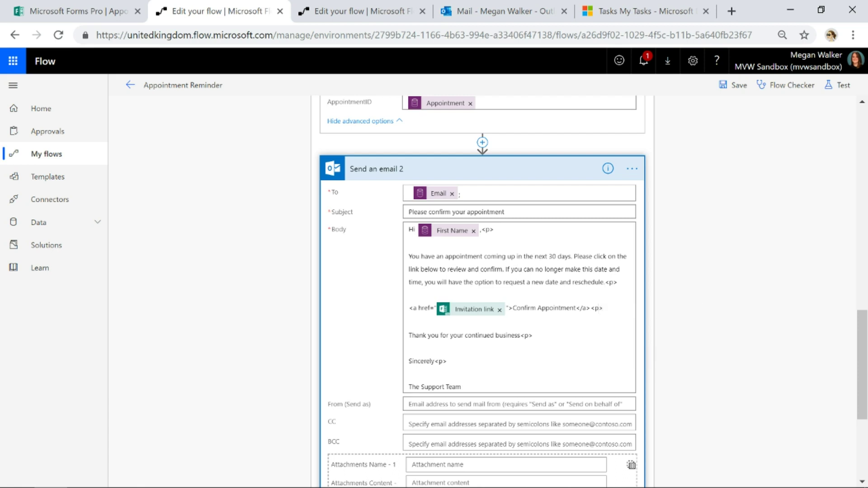
# Collapse Send an email 2, Create an invitation 2, Apply to each 2, Recurrence and Find Appointments
pyautogui.click(379, 176)
pyautogui.scroll(8, 407, 291)
pyautogui.click(362, 312)
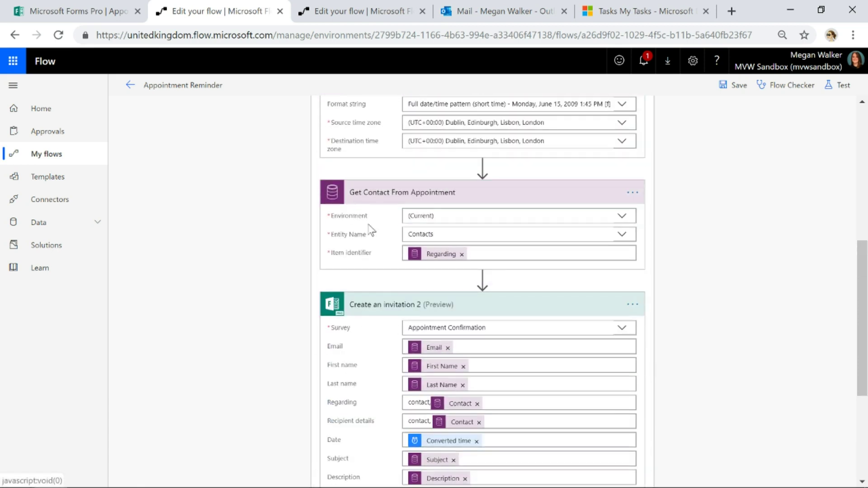
pyautogui.scroll(2, 396, 291)
pyautogui.scroll(5, 397, 293)
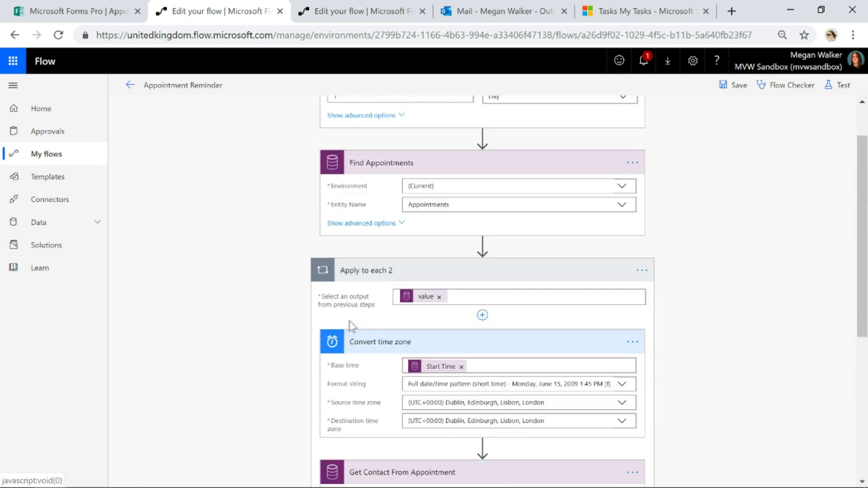
pyautogui.click(365, 271)
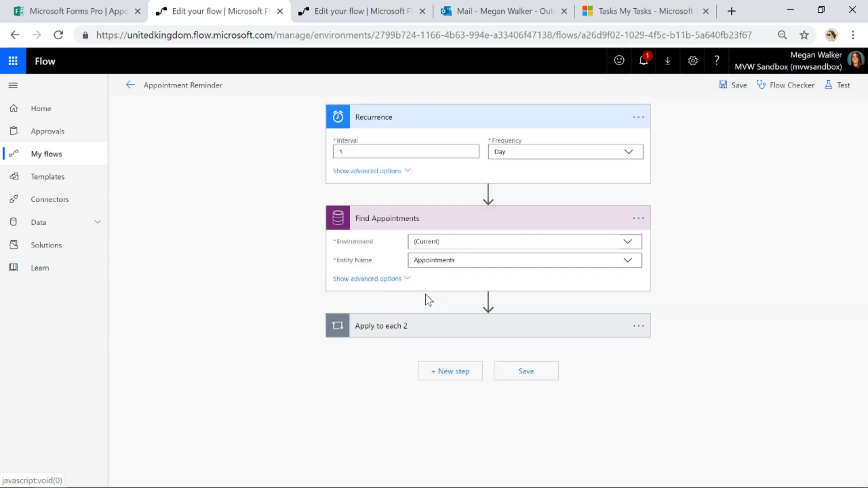
pyautogui.click(371, 119)
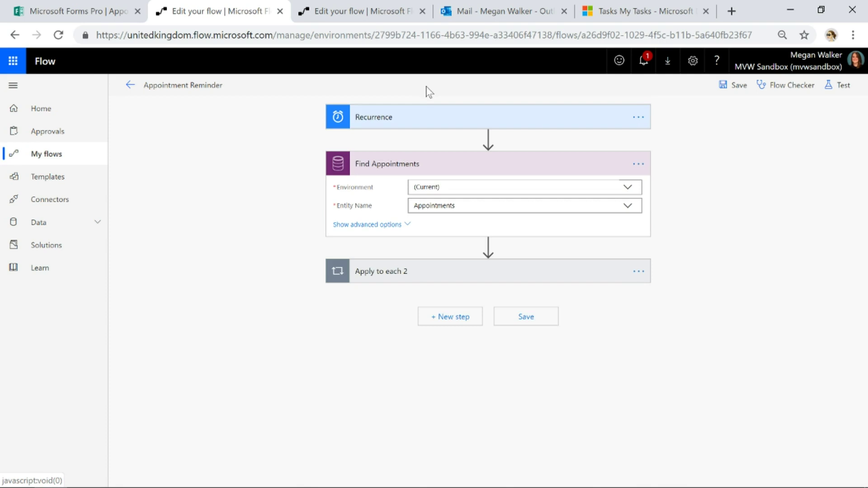
pyautogui.click(382, 174)
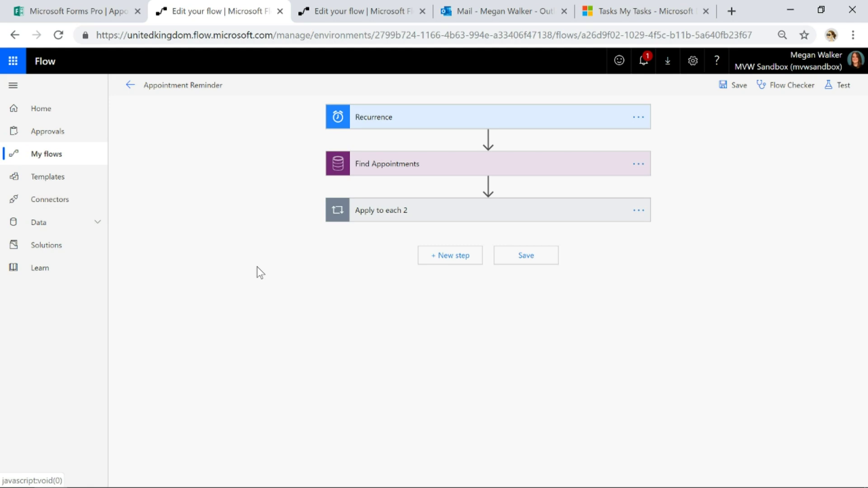
# In Excel, enlarge the formula bar and select the entire Context Data JSON of cell F3
pyautogui.moveTo(252, 484)
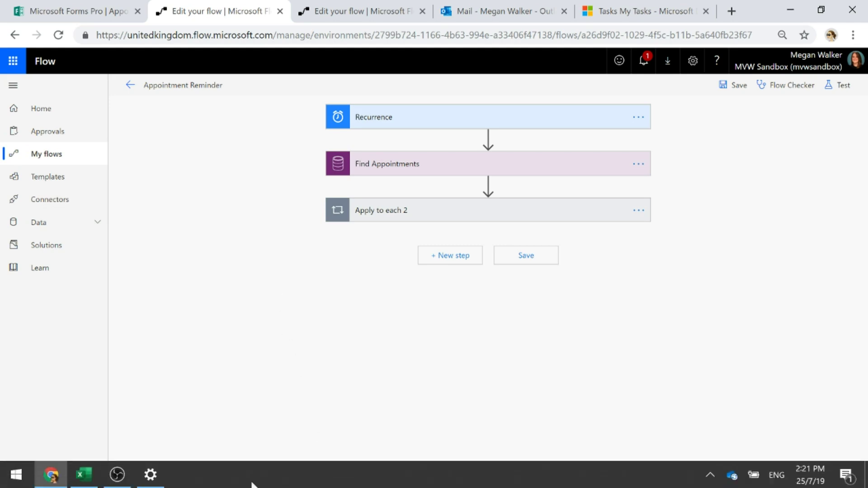
pyautogui.click(84, 474)
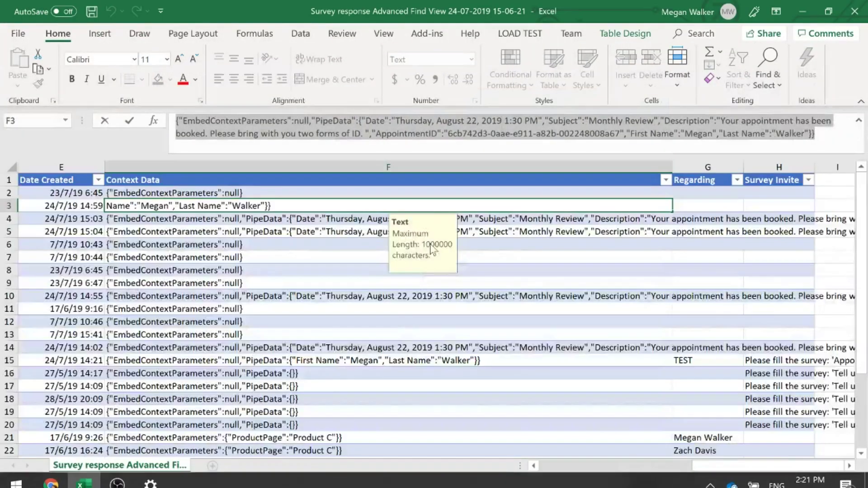
pyautogui.press('Right')
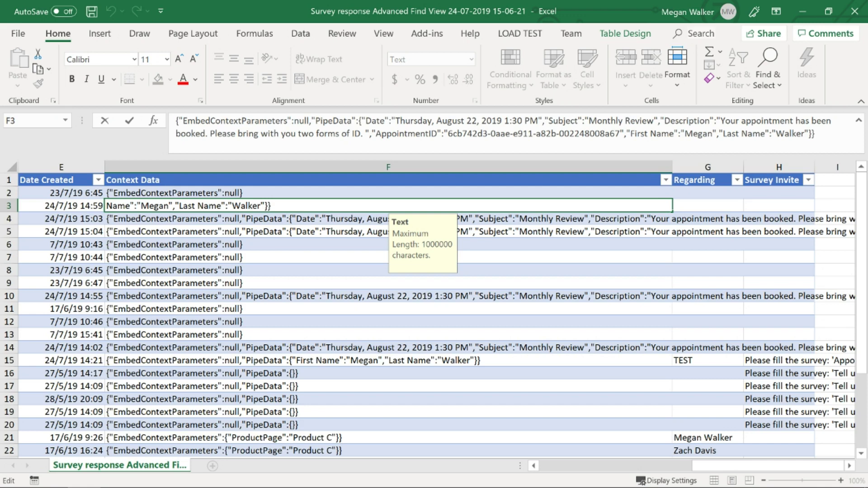
pyautogui.hotkey('ctrl', 'a')
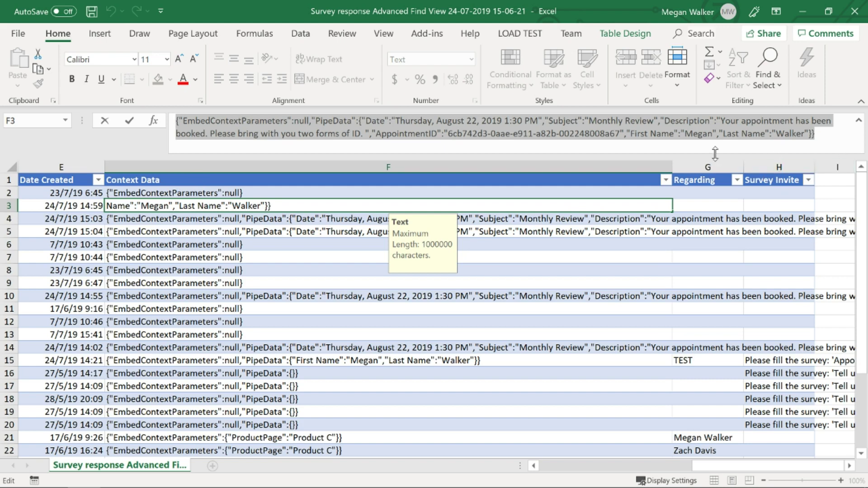
pyautogui.moveTo(715, 153); pyautogui.dragTo(715, 206)
pyautogui.click(662, 133)
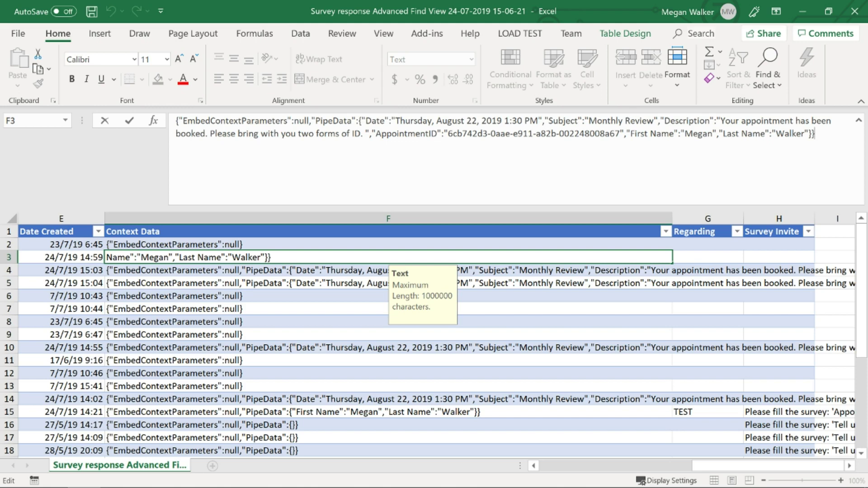
pyautogui.hotkey('ctrl', 'a')
pyautogui.hotkey('ctrl', 'c')
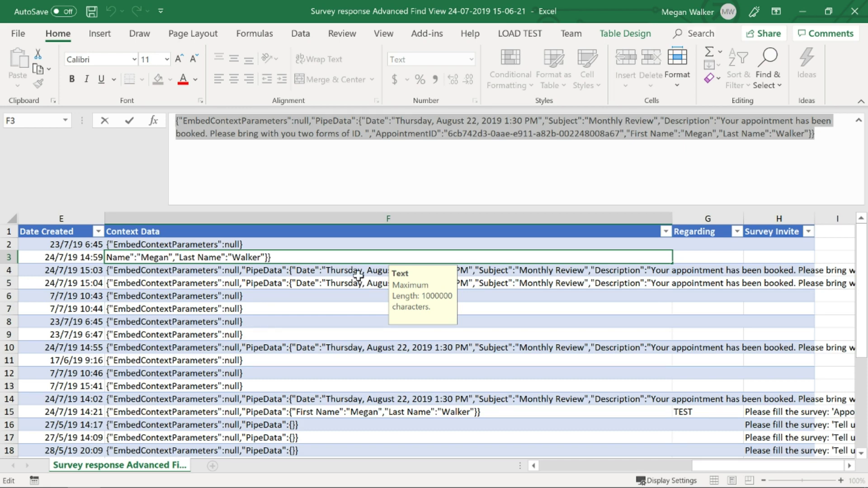
pyautogui.moveTo(86, 486)
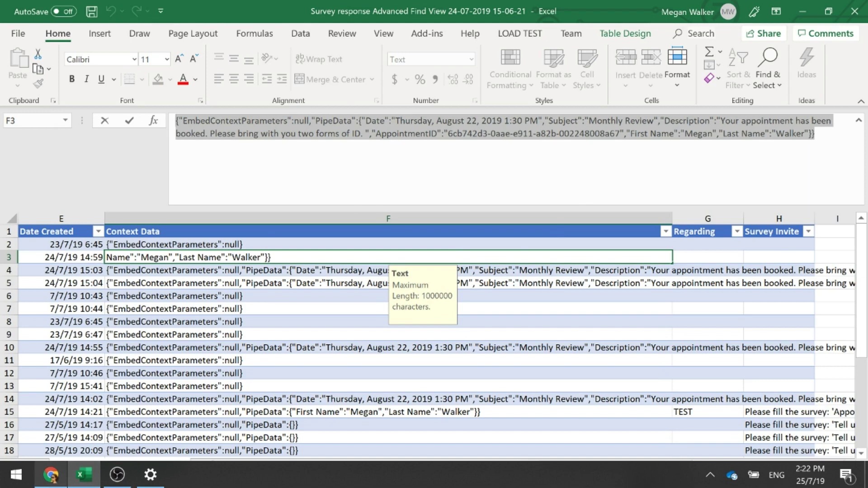
pyautogui.hotkey('alt', 'Tab')
# Open the Appointment Confirmation Received flow and expand Survey Response Created and Get response details
pyautogui.click(329, 13)
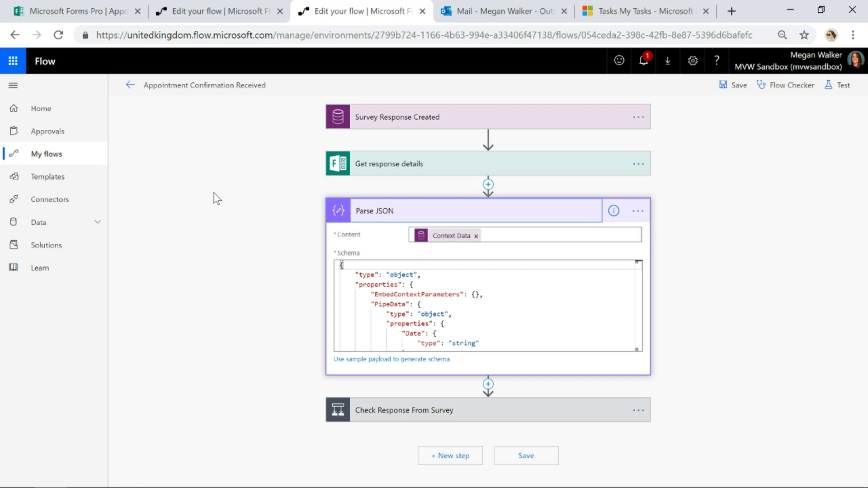
pyautogui.click(384, 113)
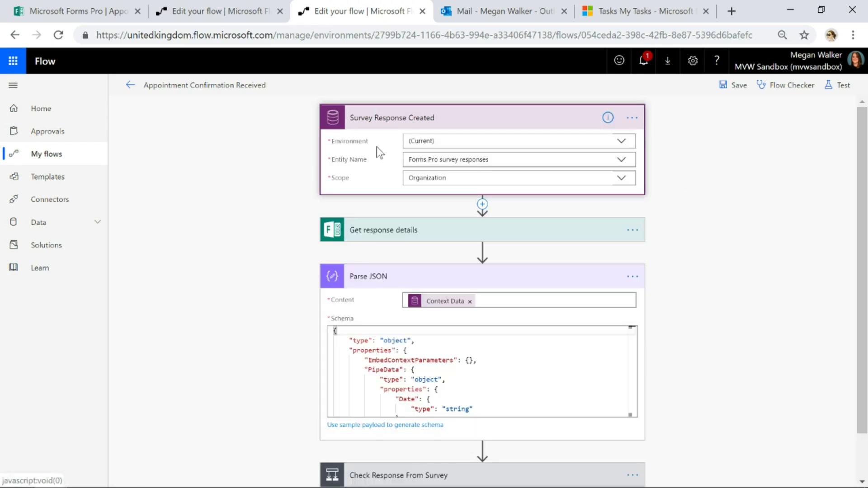
pyautogui.click(378, 240)
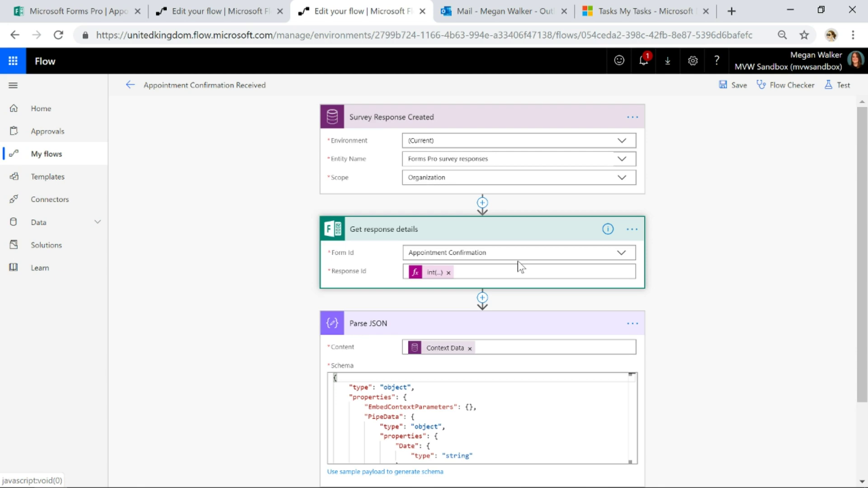
# Inspect and select the Response Id expression int(triggerBody()?['msfp_sourceresponseidentifier'])
pyautogui.scroll(-2, 672, 262)
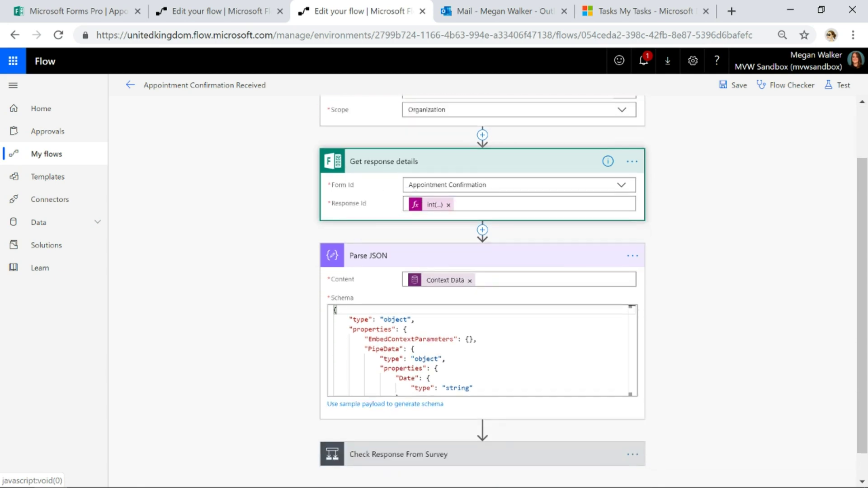
pyautogui.click(432, 206)
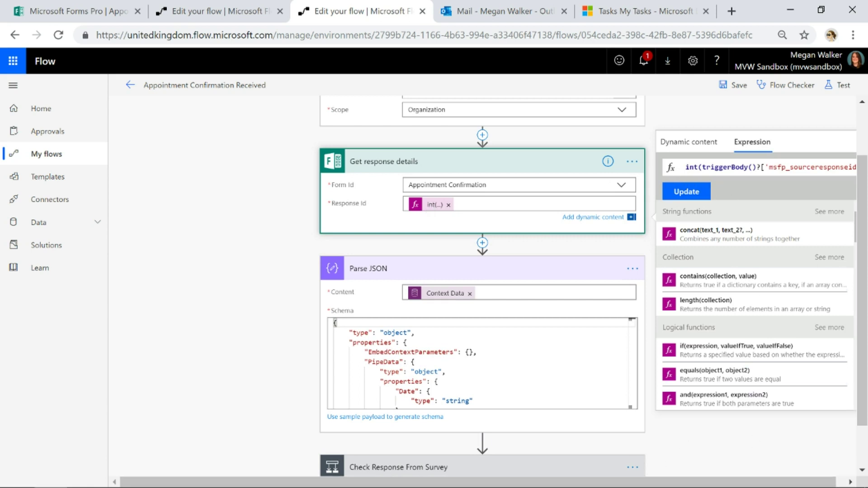
pyautogui.scroll(2, 490, 174)
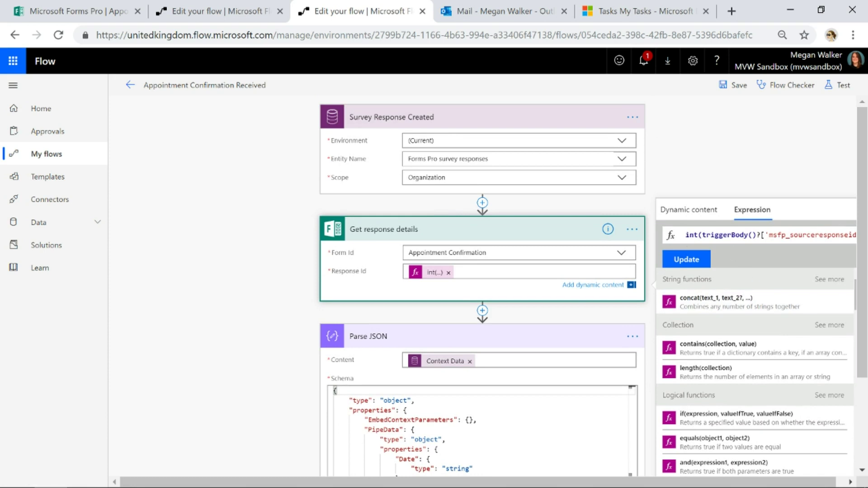
pyautogui.moveTo(685, 235); pyautogui.dragTo(844, 235)
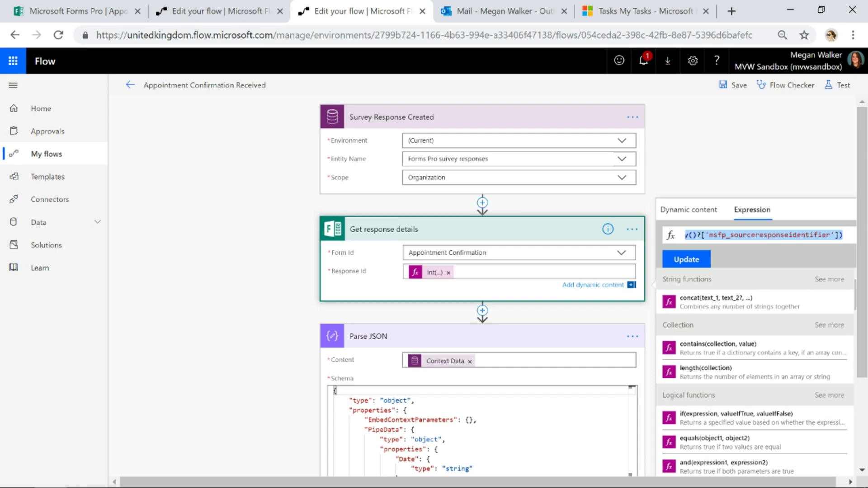
pyautogui.scroll(-3, 150, 285)
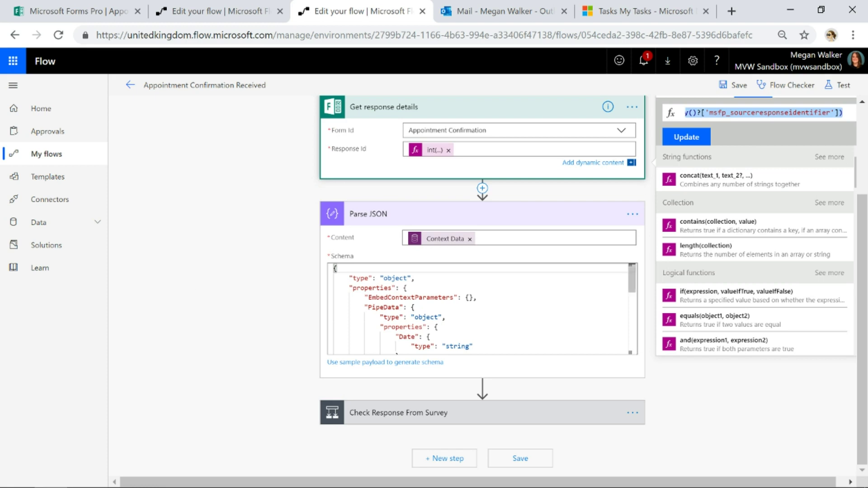
# Paste the sample appointment JSON from the Excel workbook into the sample payload entry
pyautogui.click(387, 365)
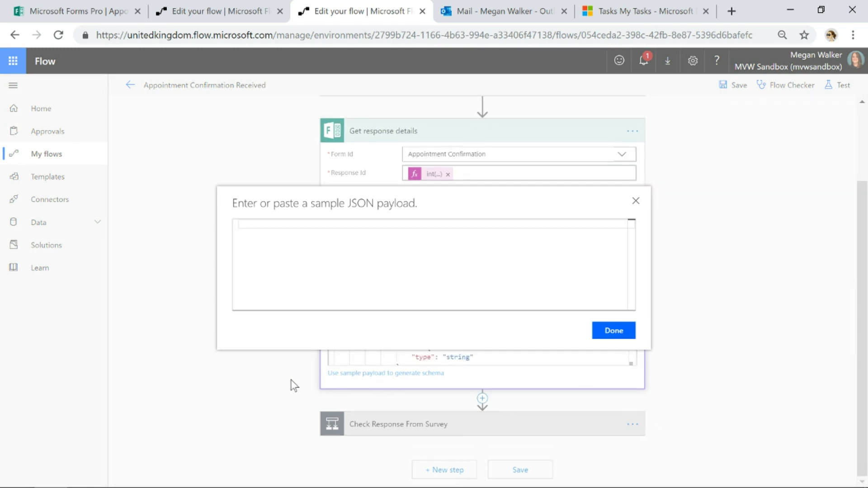
pyautogui.moveTo(188, 484)
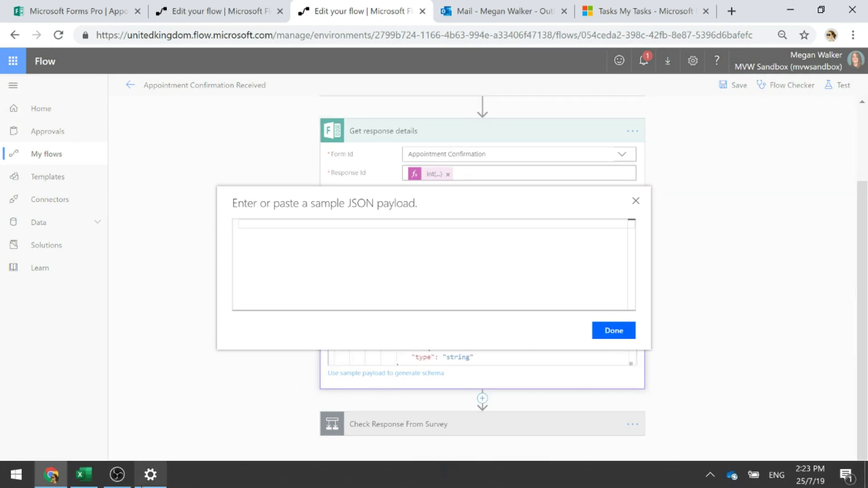
pyautogui.click(86, 475)
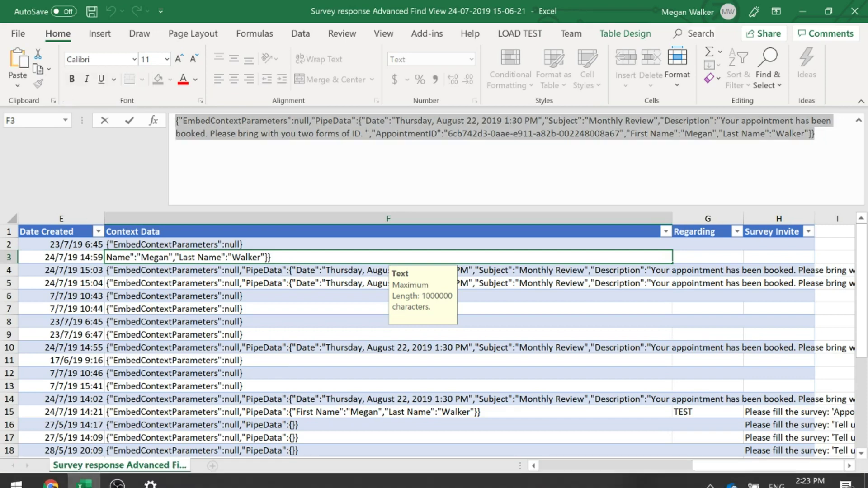
pyautogui.moveTo(136, 477)
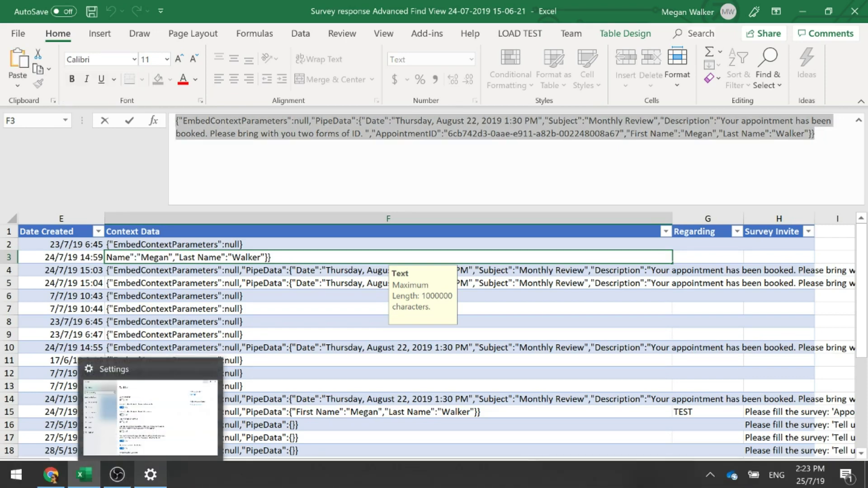
pyautogui.click(61, 479)
pyautogui.hotkey('ctrl', 'v')
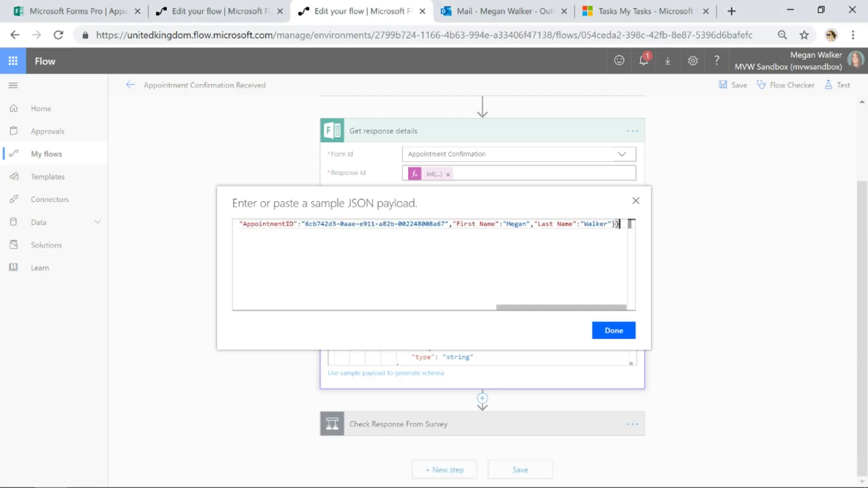
# Generate the schema with Date, Subject, Description, AppointmentID, First Name, Last Name, then collapse Parse JSON
pyautogui.click(613, 331)
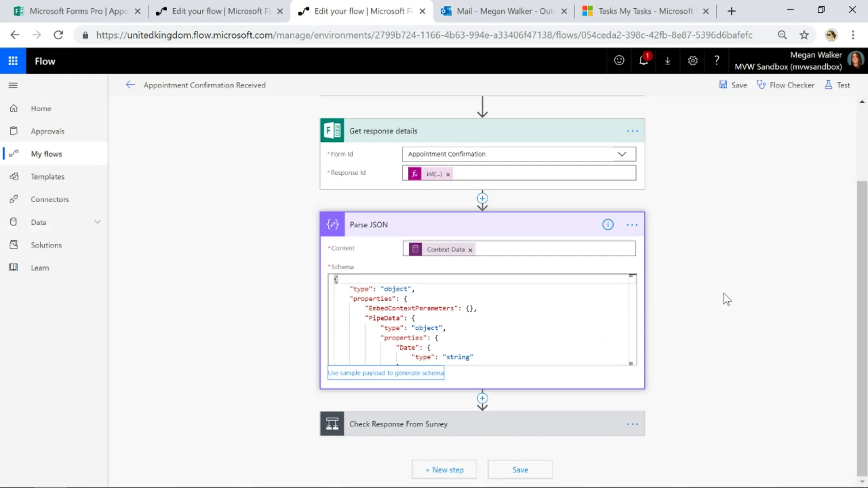
pyautogui.scroll(-5, 436, 283)
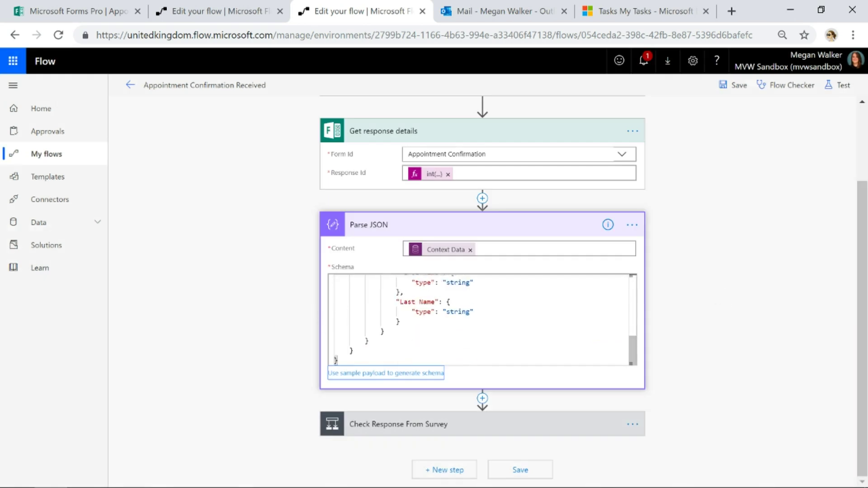
pyautogui.scroll(5, 479, 319)
pyautogui.scroll(-3, 479, 319)
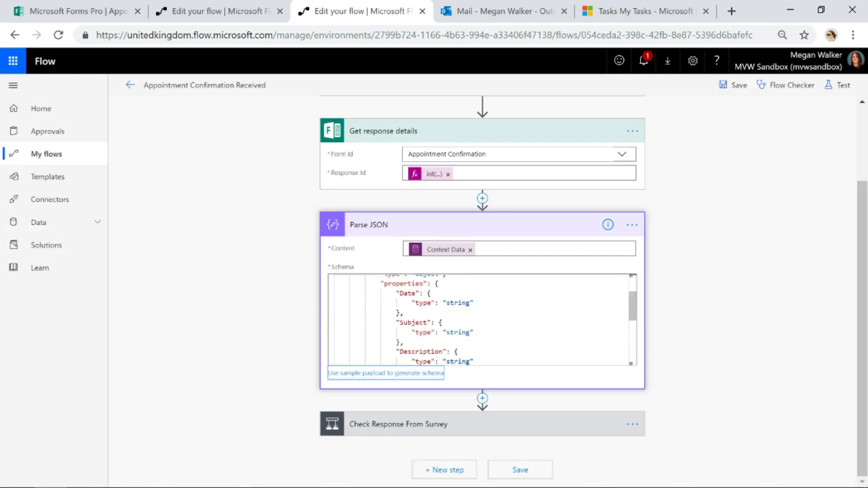
pyautogui.scroll(-2, 480, 319)
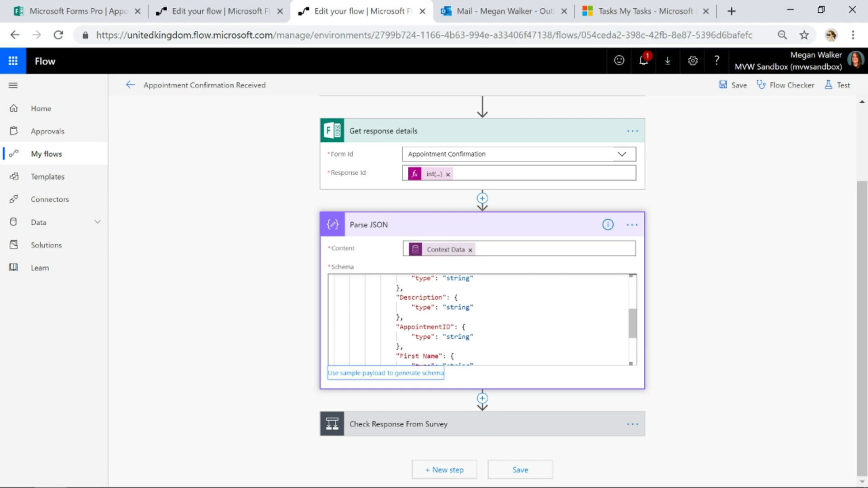
pyautogui.scroll(-2, 479, 319)
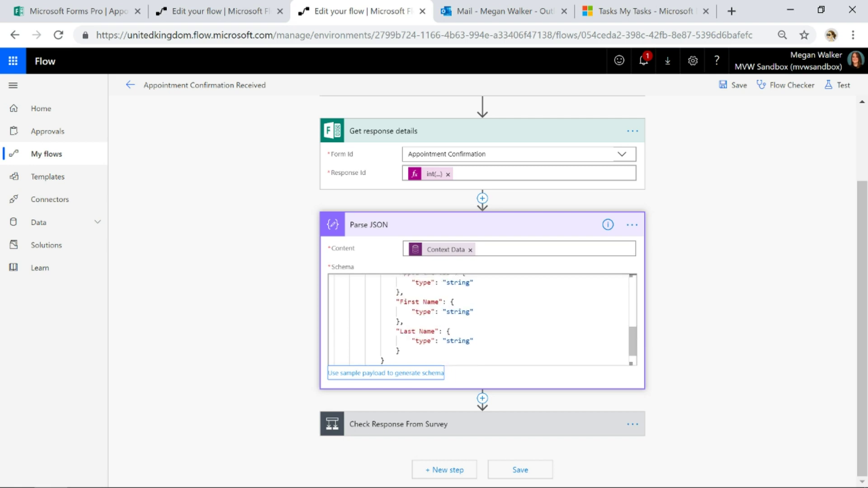
pyautogui.click(385, 226)
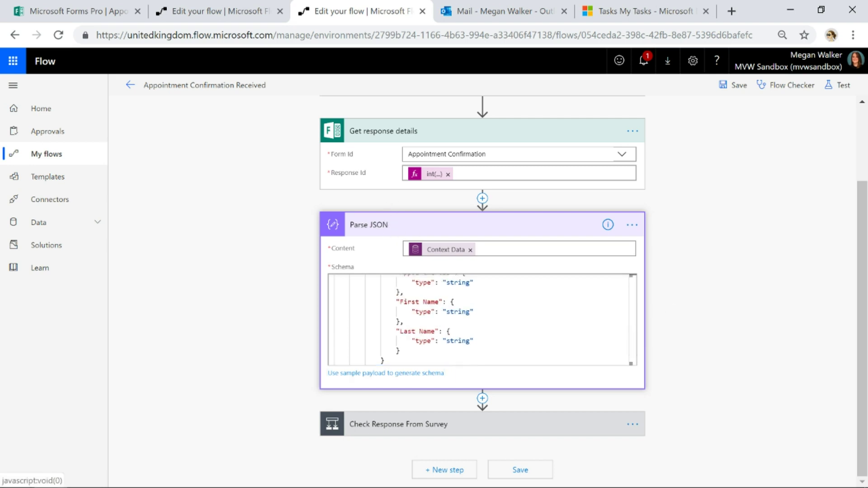
# Collapse Get response details and the trigger, then expand Check Response From Survey's Confirmed condition
pyautogui.click(391, 233)
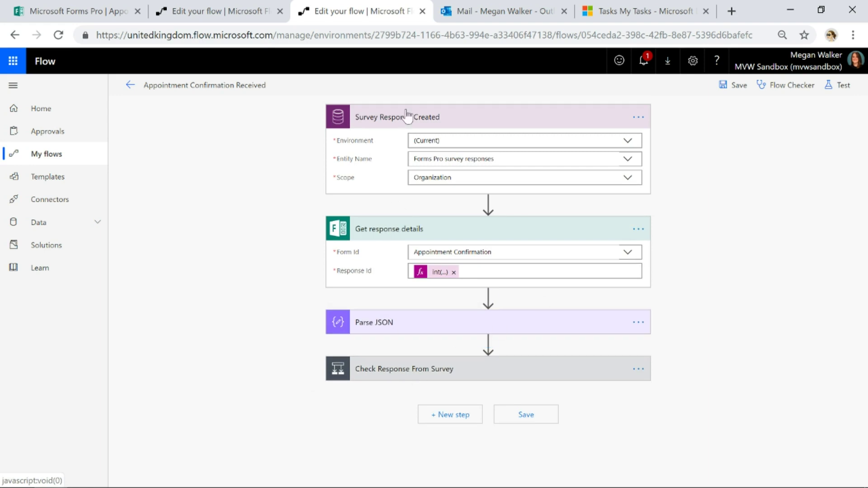
pyautogui.click(404, 117)
pyautogui.click(395, 257)
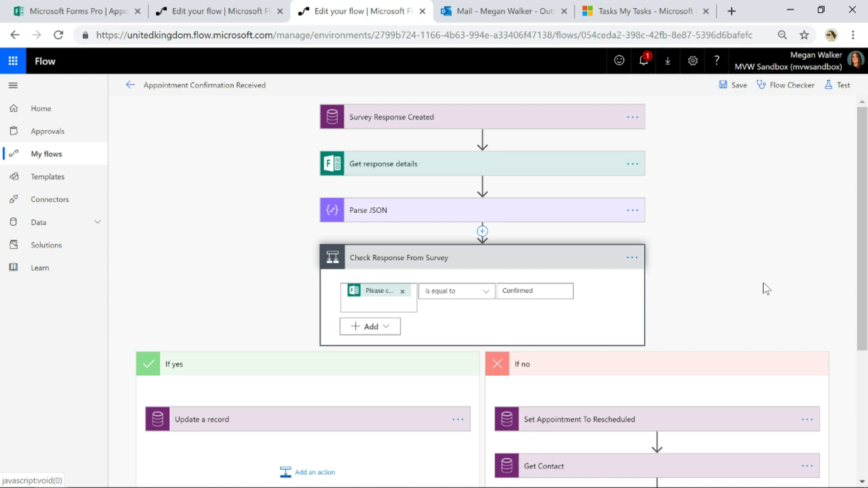
pyautogui.scroll(-5, 706, 280)
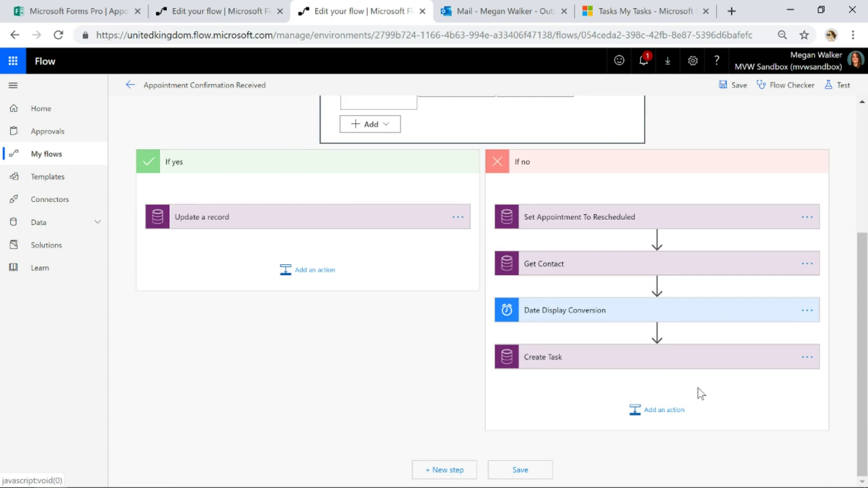
pyautogui.click(224, 222)
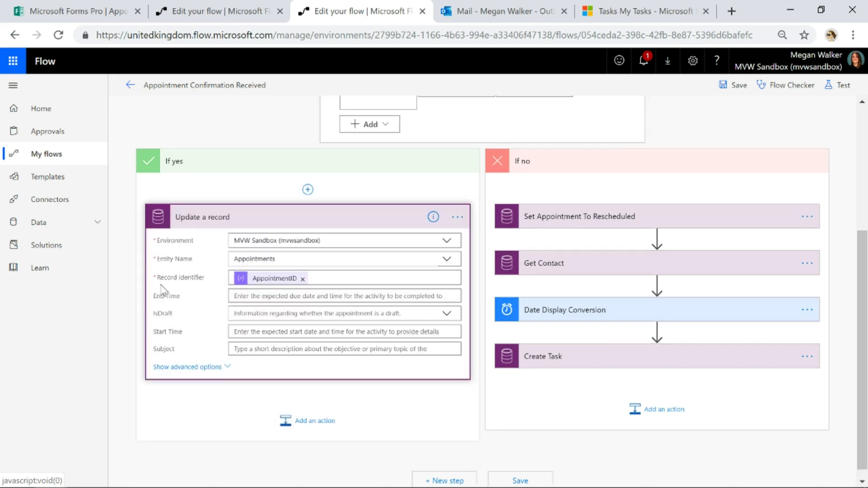
pyautogui.click(384, 278)
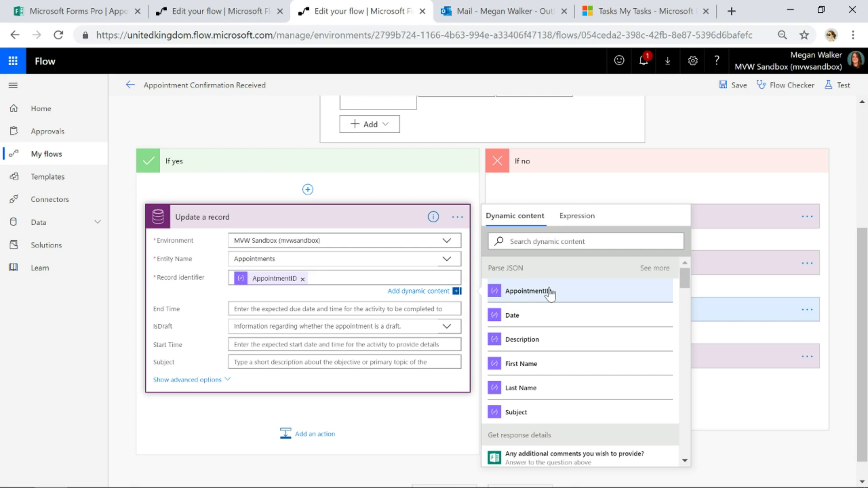
pyautogui.click(187, 380)
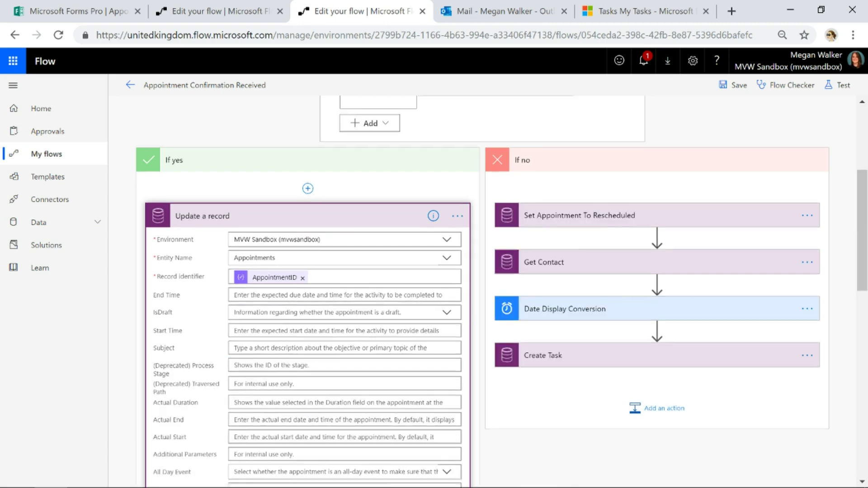
pyautogui.scroll(-15, 429, 322)
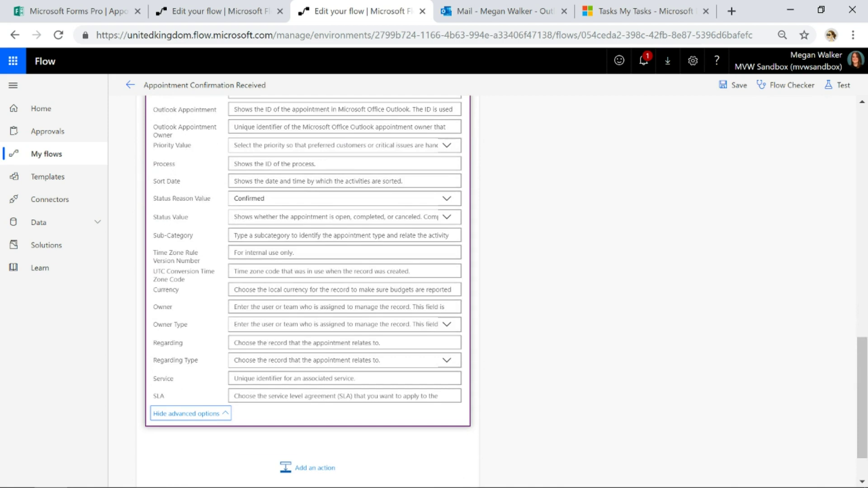
pyautogui.click(265, 199)
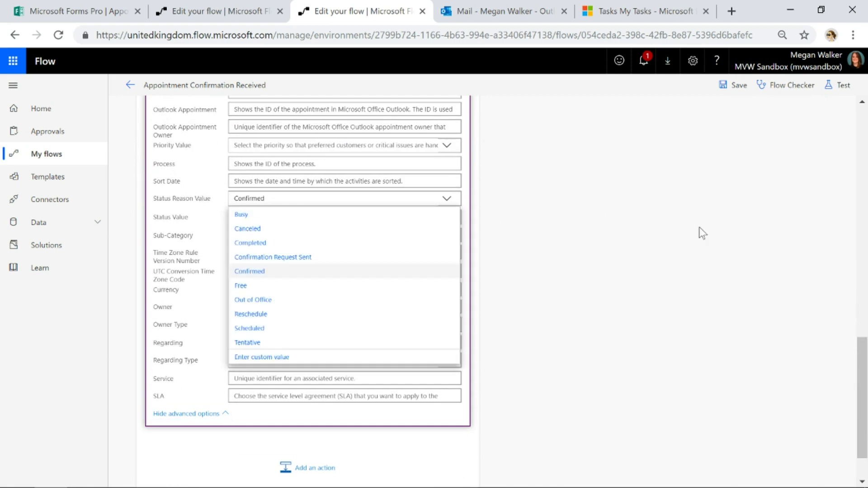
pyautogui.click(648, 243)
pyautogui.scroll(10, 605, 271)
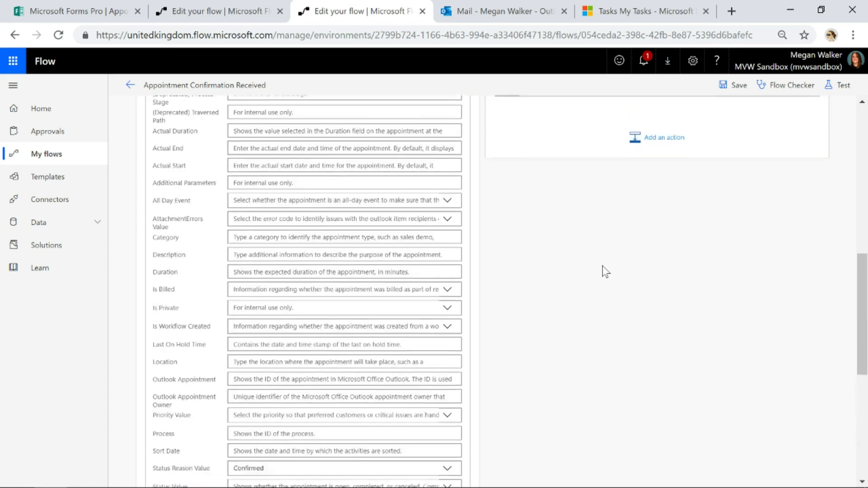
pyautogui.click(352, 225)
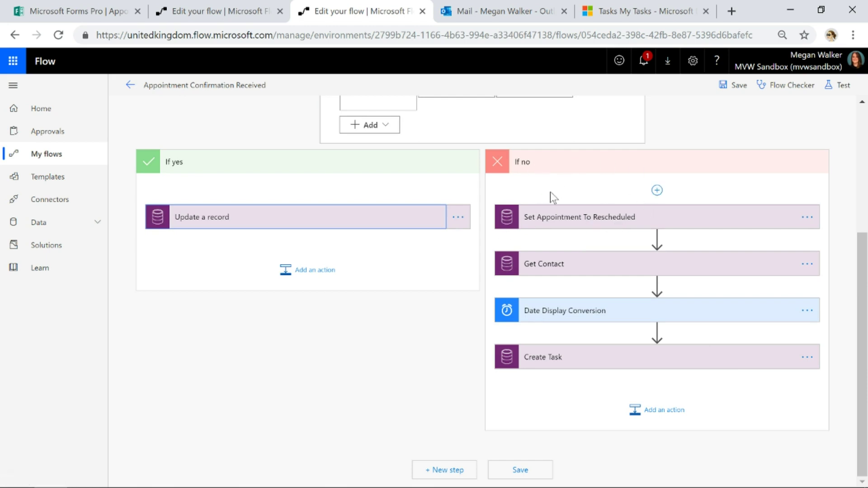
# Expand Set Appointment To Rescheduled with all fields, showing Status Reason set to Reschedule
pyautogui.click(579, 222)
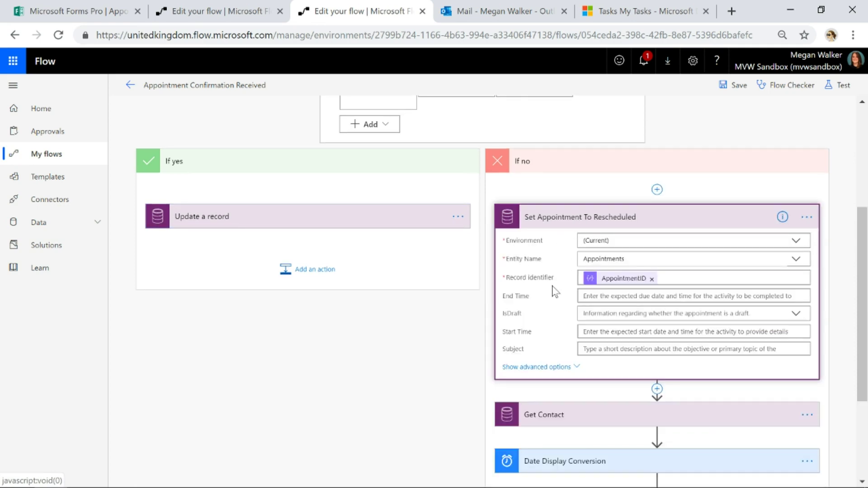
pyautogui.click(538, 367)
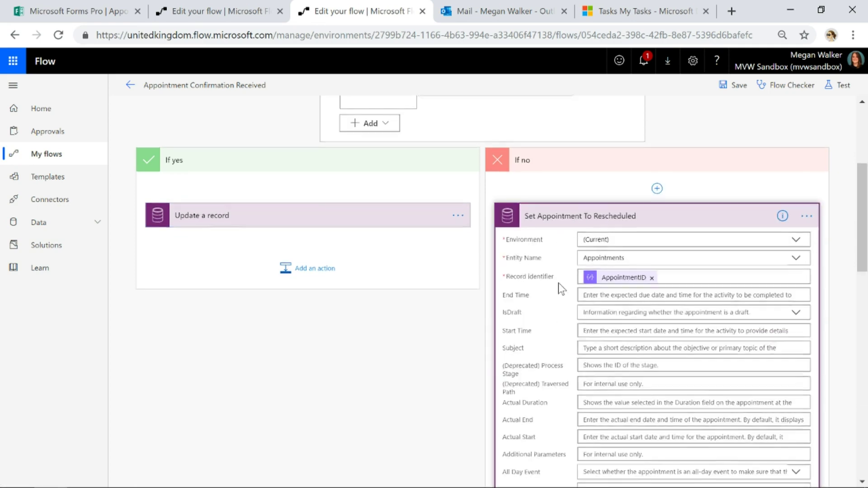
pyautogui.scroll(-10, 558, 283)
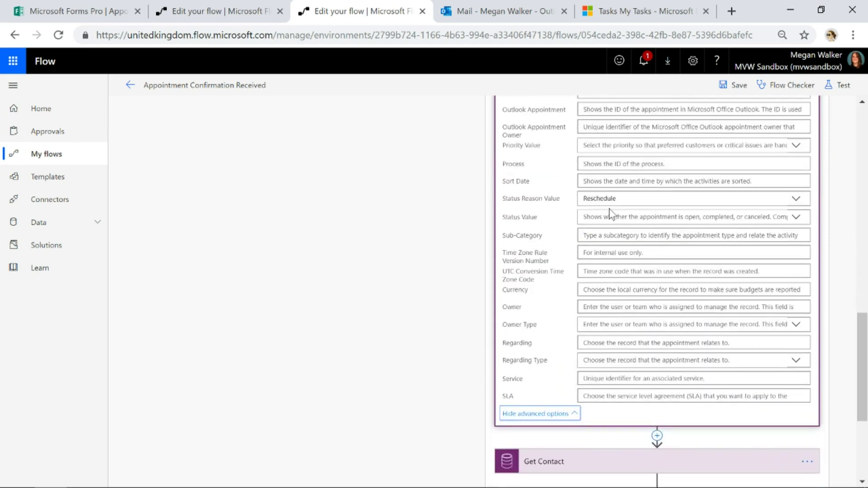
pyautogui.scroll(-5, 471, 311)
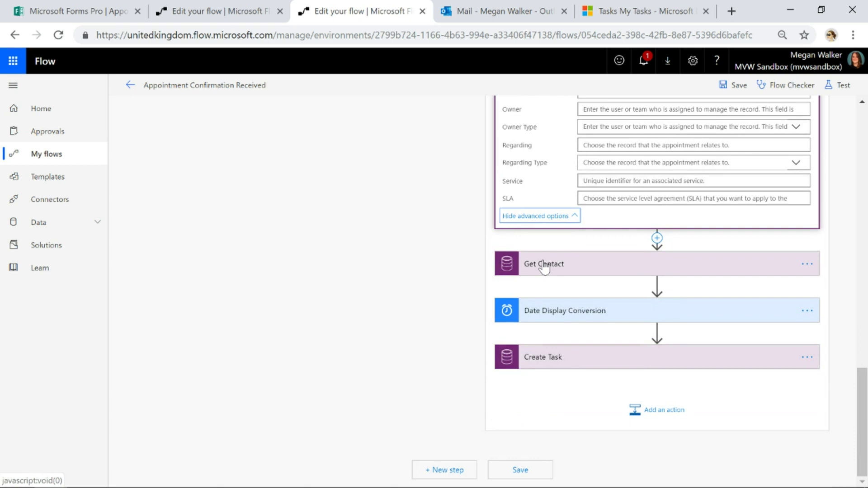
# Expand the Get Contact step and the Date Display Conversion step, which formats the date as Short date pattern
pyautogui.click(544, 265)
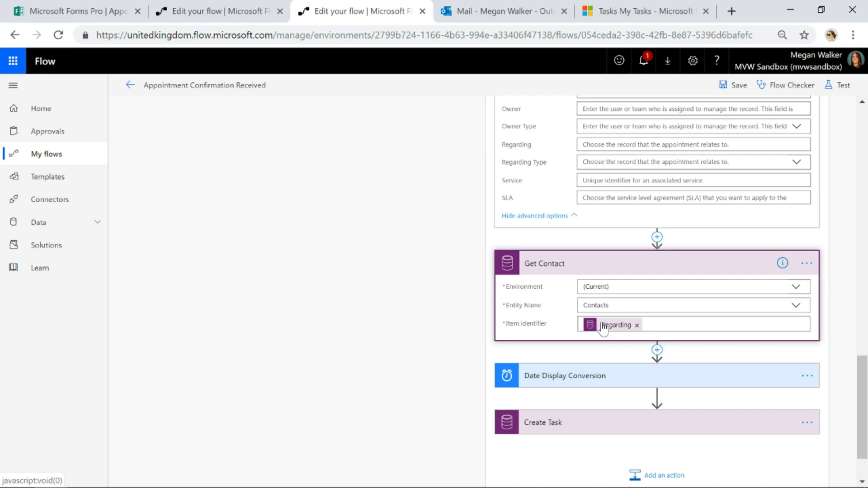
pyautogui.moveTo(604, 329)
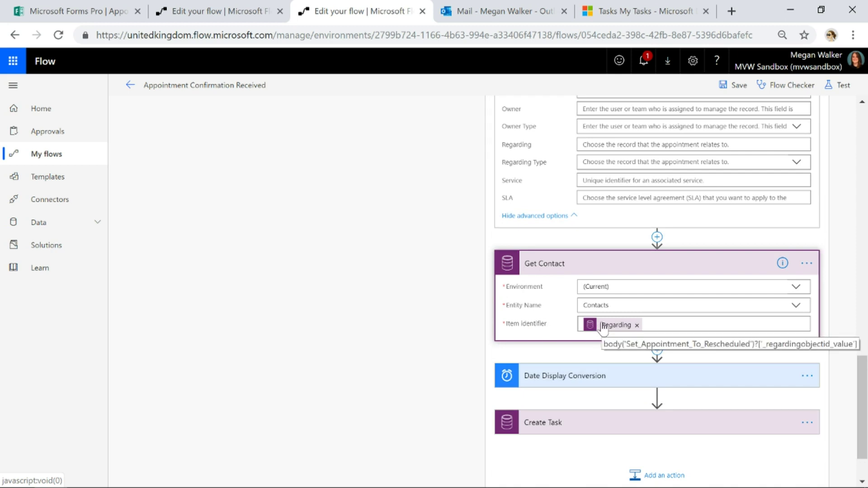
pyautogui.scroll(-2, 539, 378)
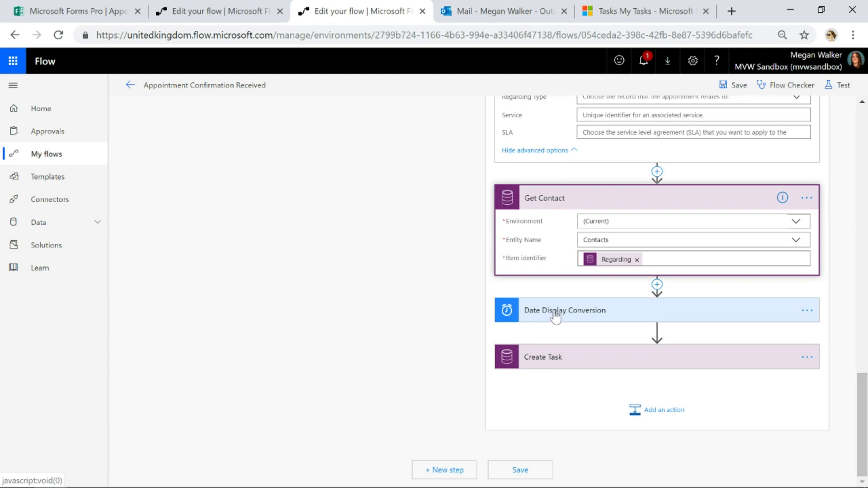
pyautogui.click(643, 319)
pyautogui.scroll(-2, 531, 283)
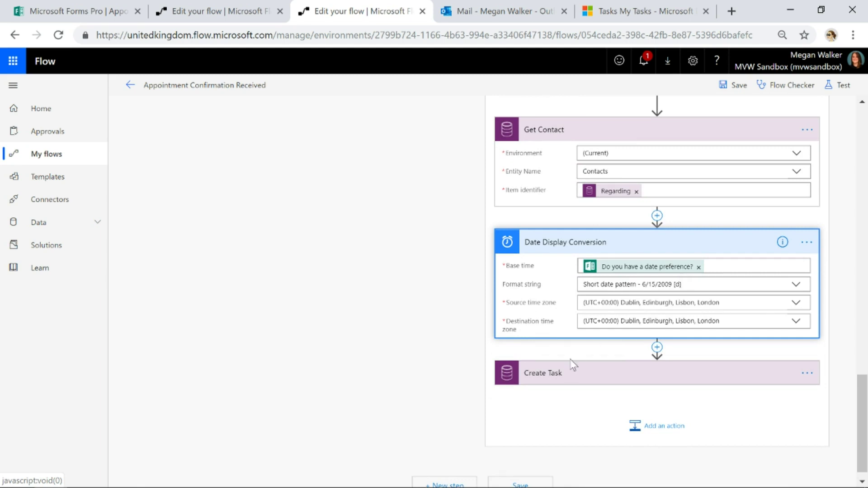
# Expand the Create Task step and inspect its Due Date formula in the expression editor
pyautogui.click(543, 373)
pyautogui.scroll(-3, 545, 292)
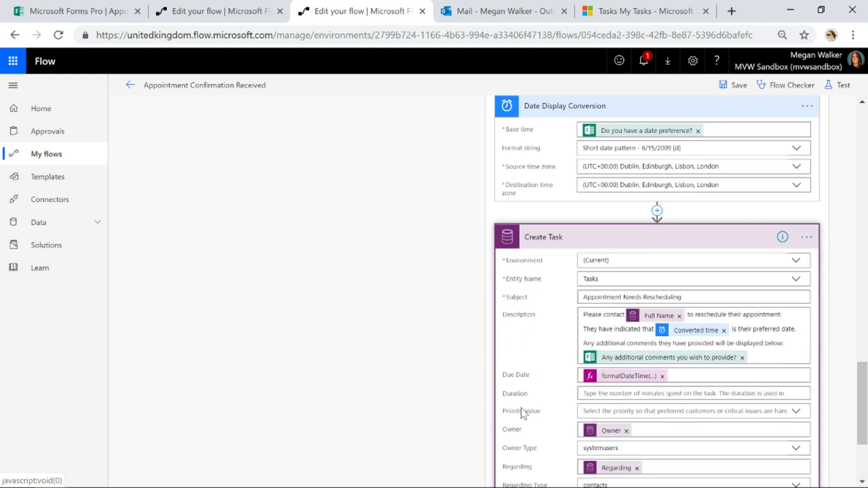
pyautogui.scroll(-2, 528, 346)
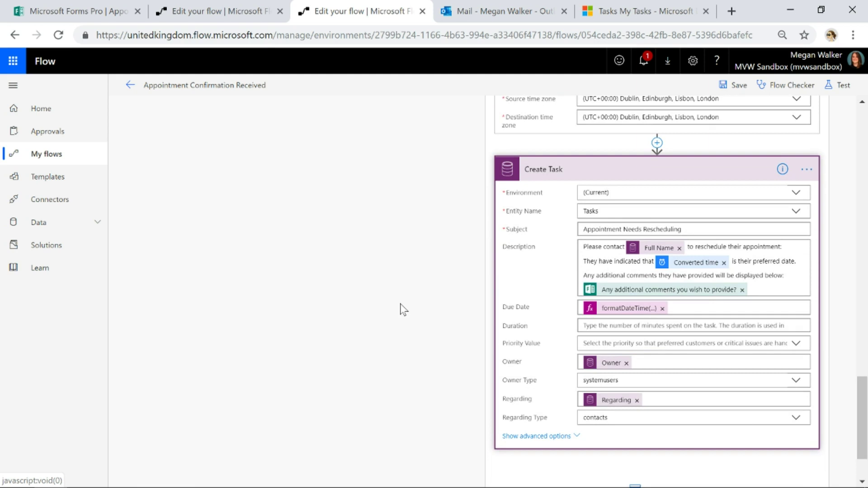
pyautogui.click(608, 309)
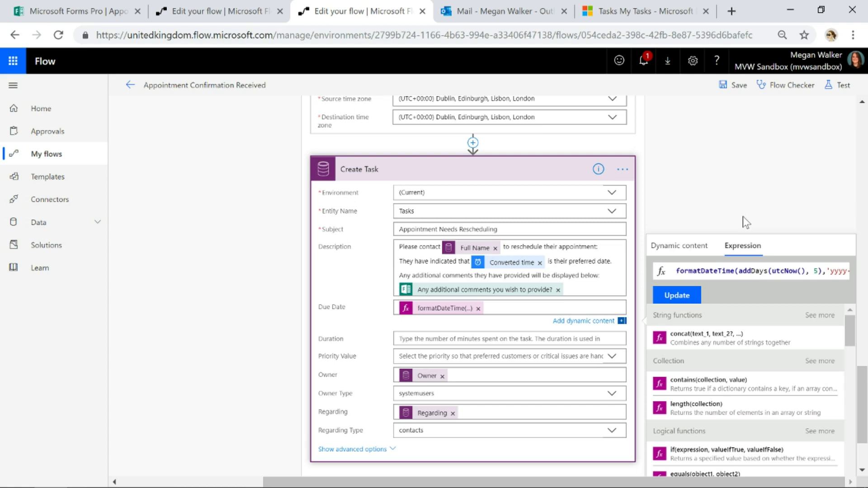
pyautogui.click(179, 482)
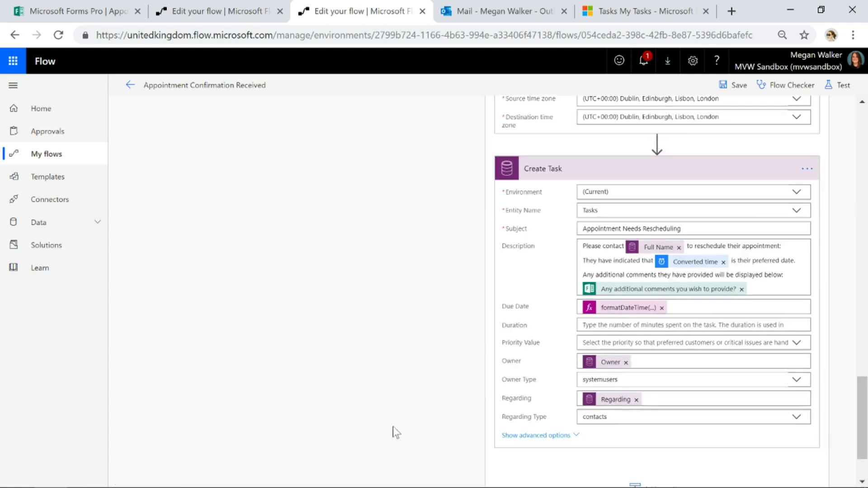
# Collapse the Create Task step and scroll back to the top of the flow
pyautogui.click(544, 171)
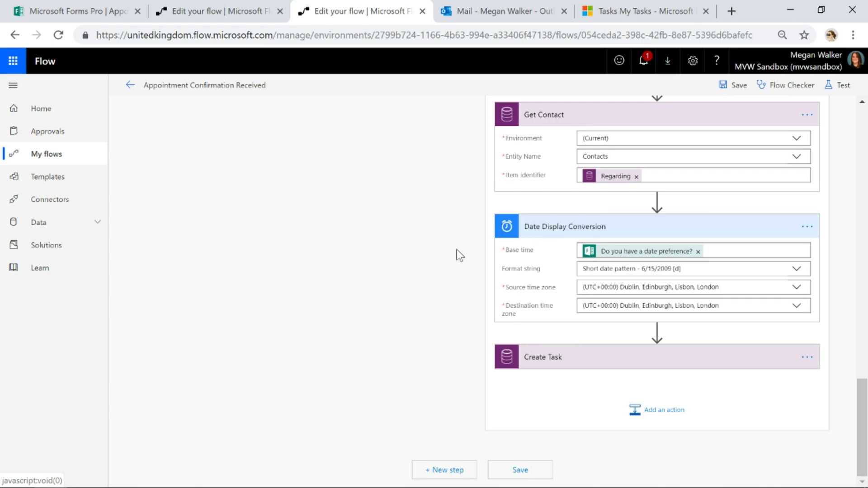
pyautogui.scroll(4, 457, 254)
pyautogui.scroll(5, 412, 317)
pyautogui.scroll(8, 412, 317)
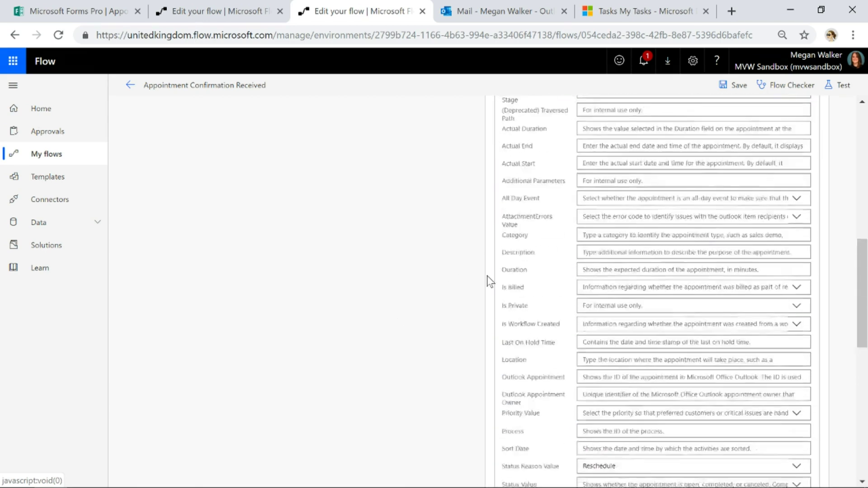
pyautogui.scroll(10, 428, 313)
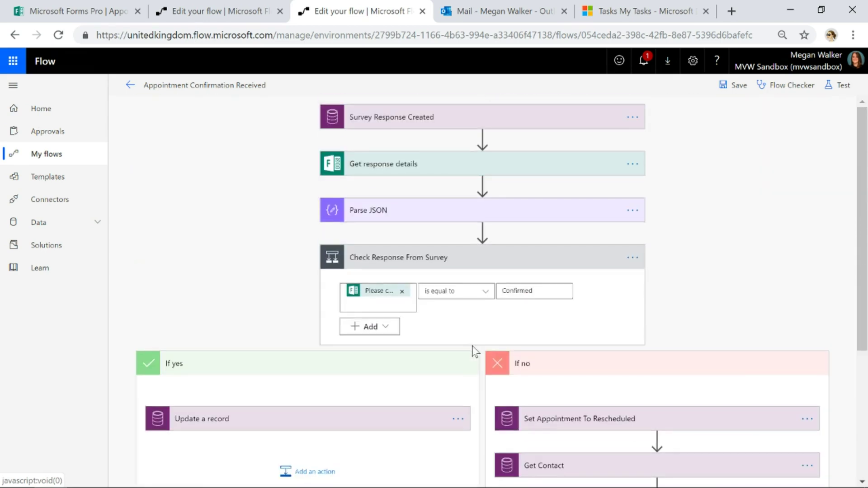
# Start a manual run of the Appointment Reminder flow from its details page
pyautogui.click(193, 13)
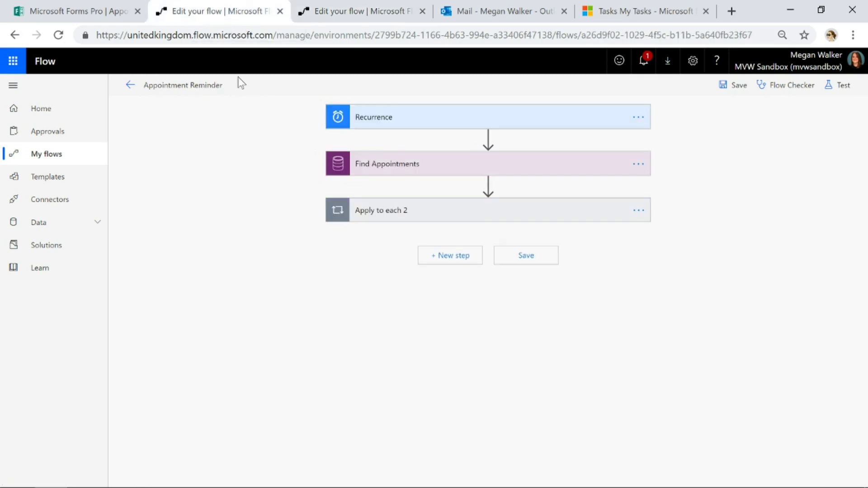
pyautogui.click(130, 85)
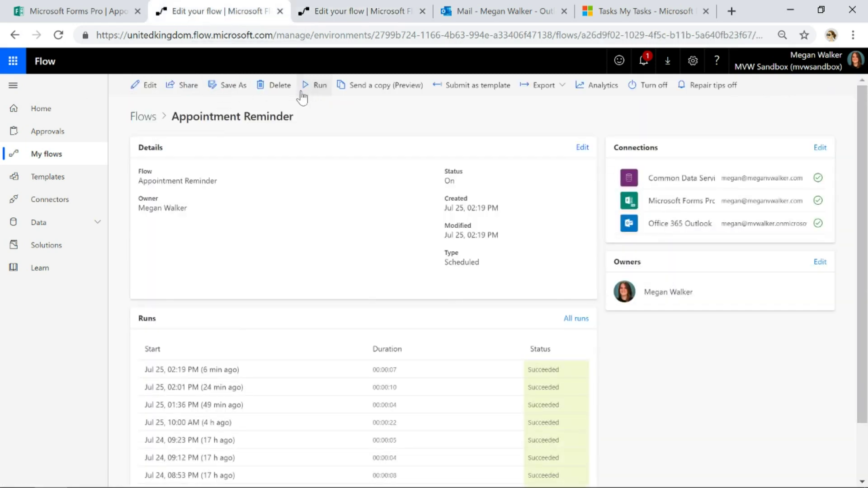
pyautogui.click(313, 87)
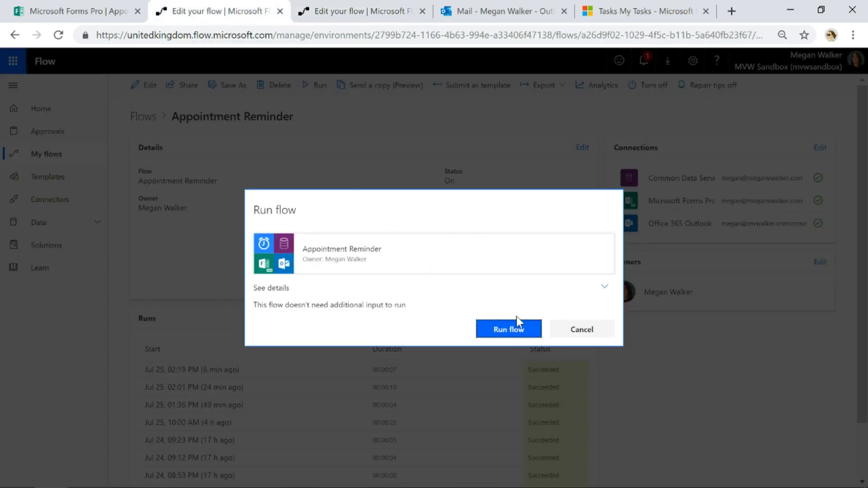
pyautogui.click(515, 326)
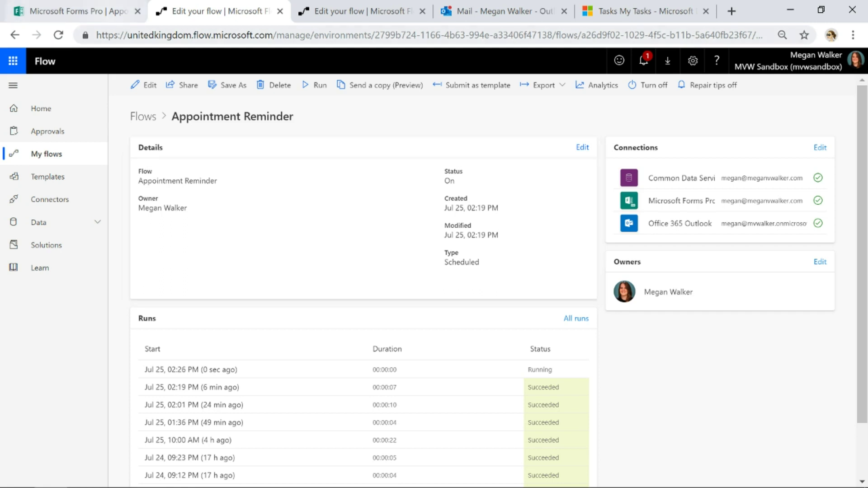
pyautogui.click(498, 11)
# Open the 'Please confirm your appointment' email from the Inbox
pyautogui.click(43, 300)
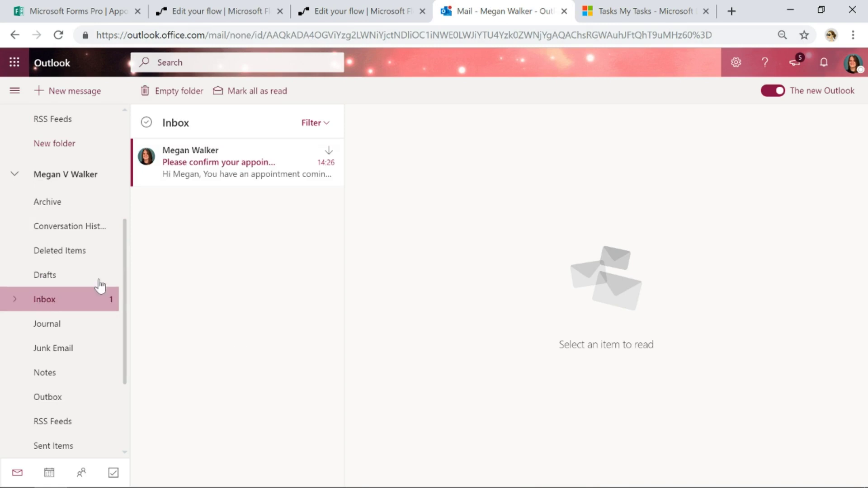
pyautogui.click(198, 166)
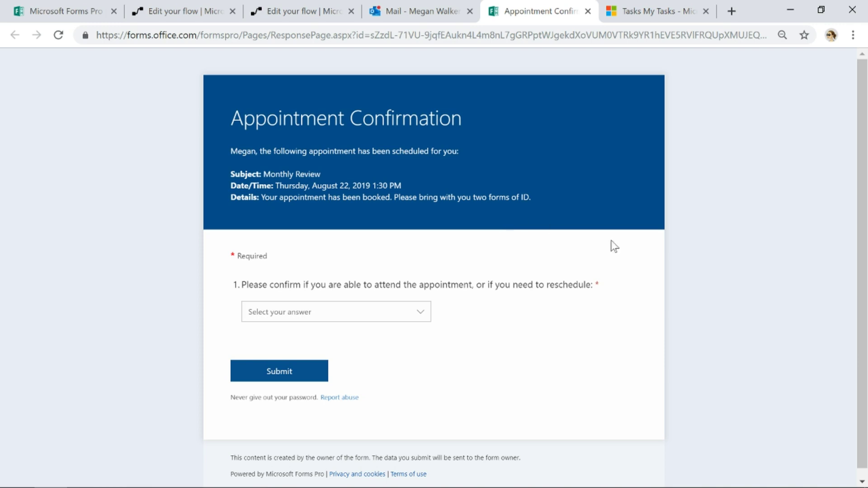
# Answer Reschedule Requested to attendance and choose August 2 as the preferred date
pyautogui.click(406, 313)
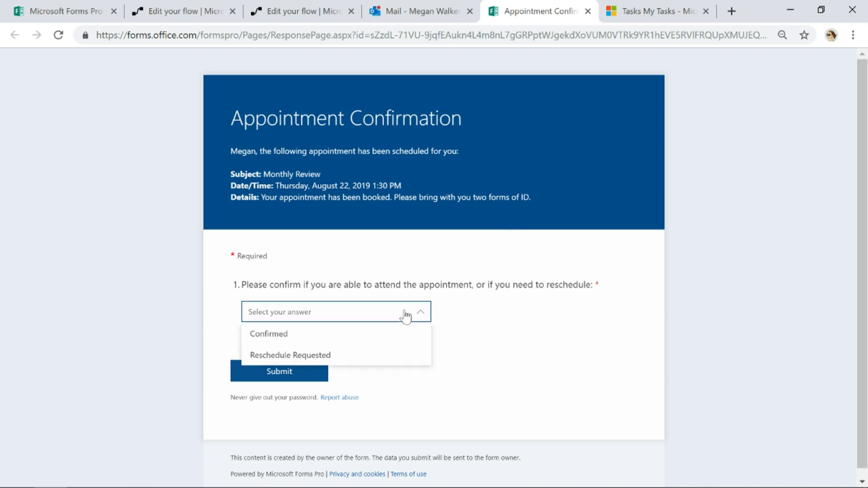
pyautogui.click(348, 339)
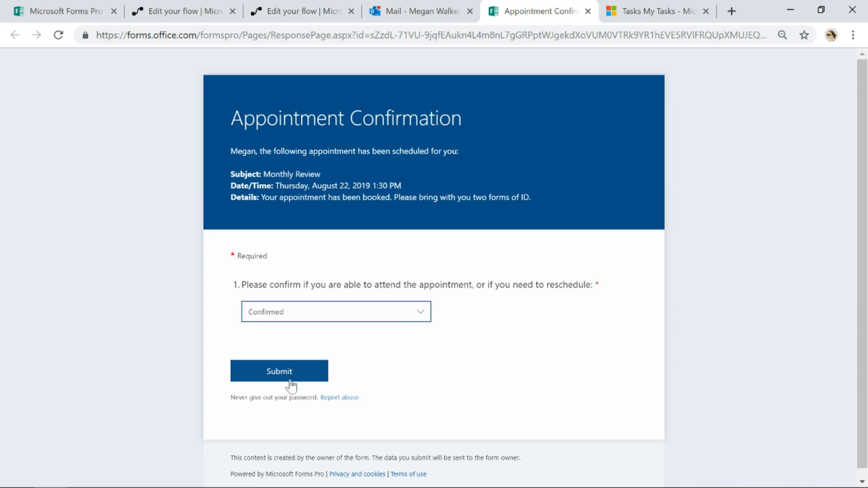
pyautogui.click(419, 316)
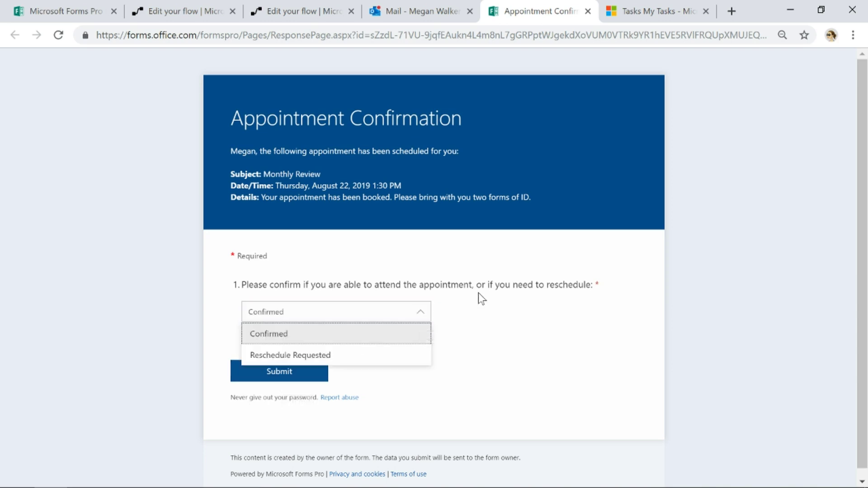
pyautogui.click(348, 367)
pyautogui.scroll(-3, 511, 346)
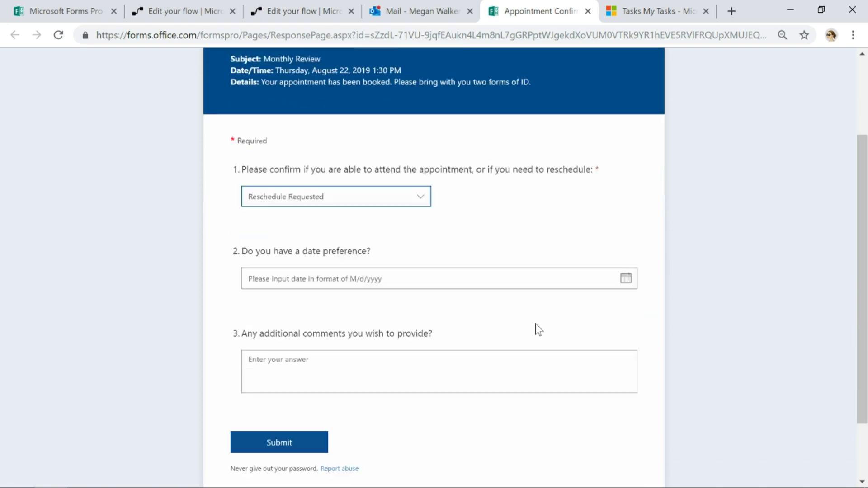
pyautogui.click(628, 261)
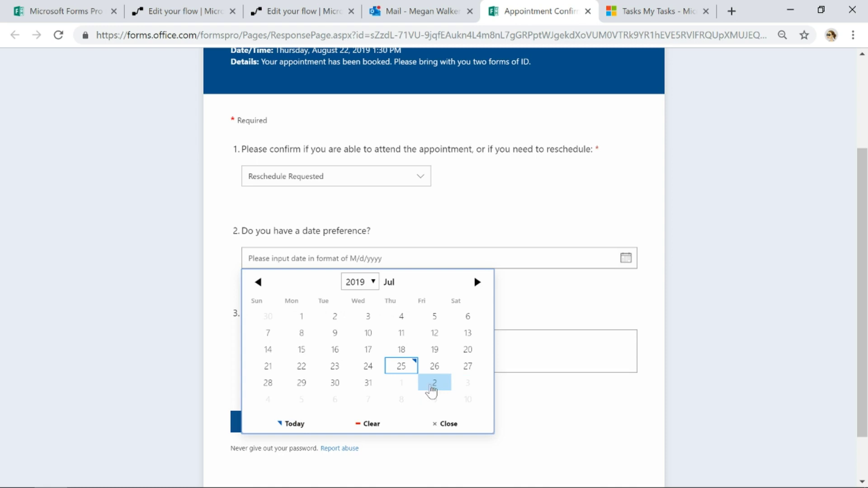
pyautogui.click(430, 388)
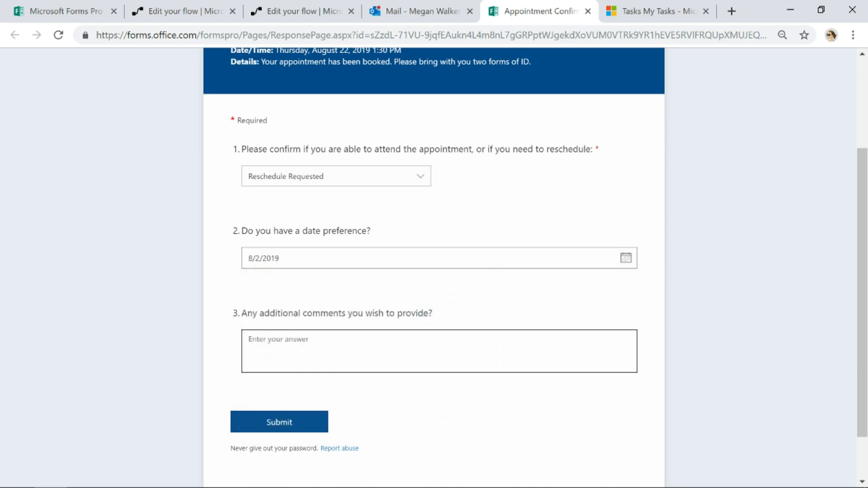
# Add the comment 'I can't attend any more, can it be next week instead?' and submit the survey
pyautogui.write("I can't attend any more, can it be next week i")
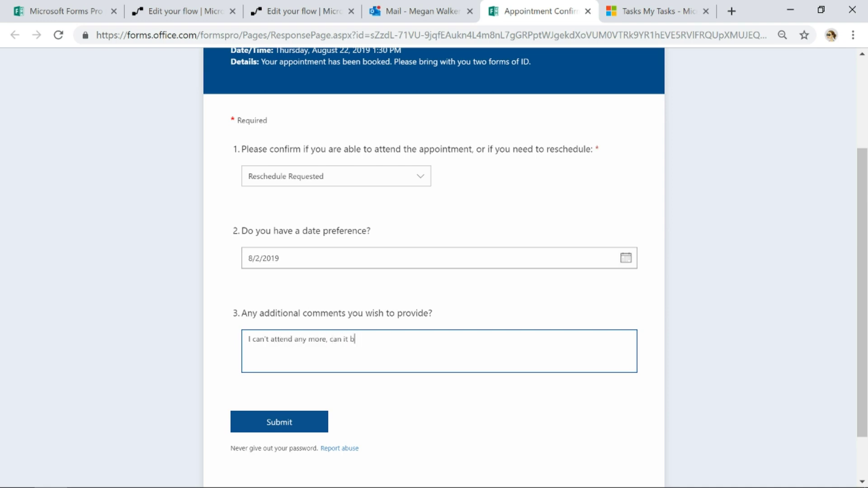
pyautogui.write('nstead?')
pyautogui.click(274, 427)
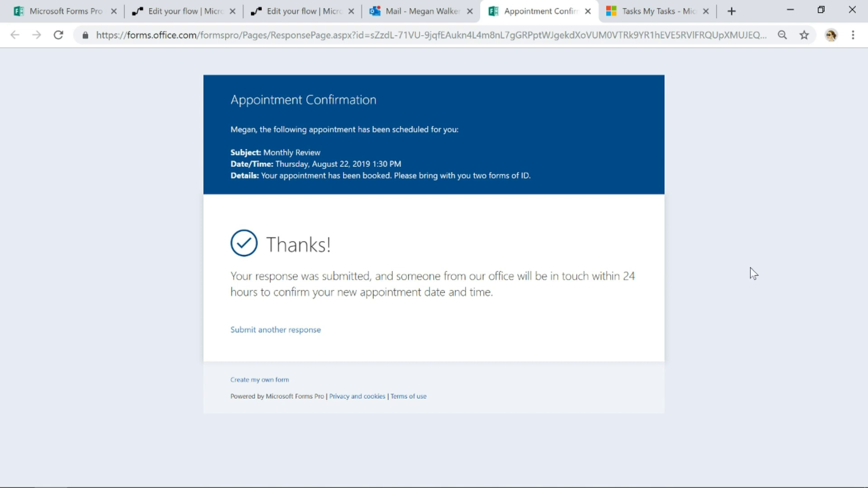
pyautogui.click(275, 9)
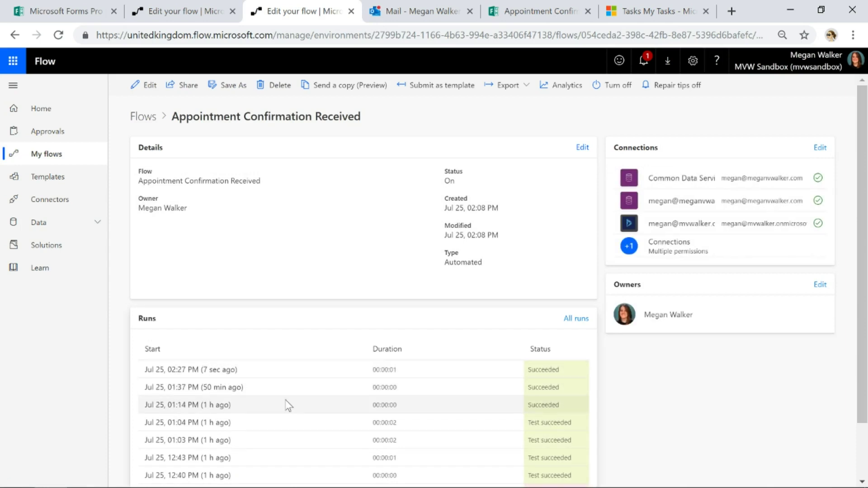
# Open the 2:27 PM run and confirm the condition was false and all If no steps succeeded
pyautogui.click(223, 370)
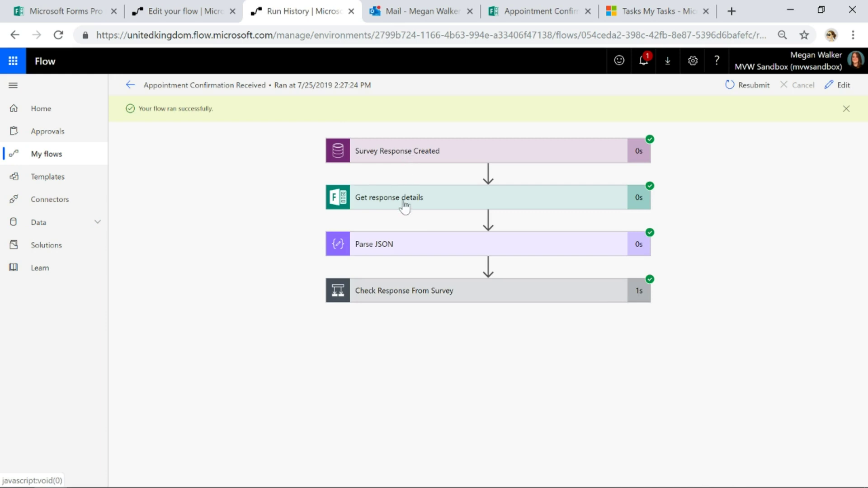
pyautogui.click(400, 294)
pyautogui.scroll(-3, 269, 272)
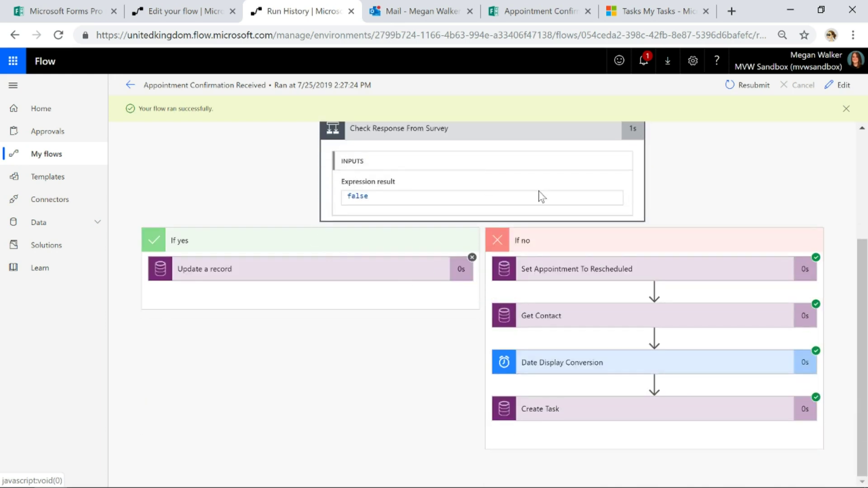
pyautogui.scroll(1, 541, 197)
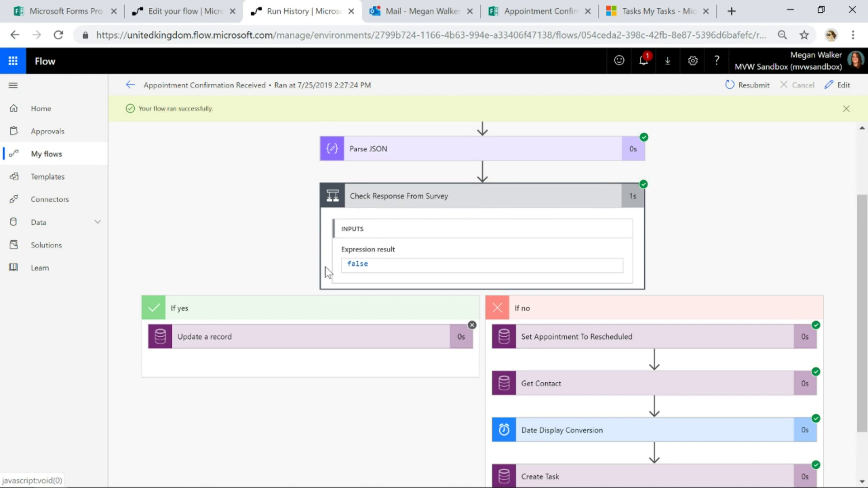
pyautogui.scroll(-1, 737, 256)
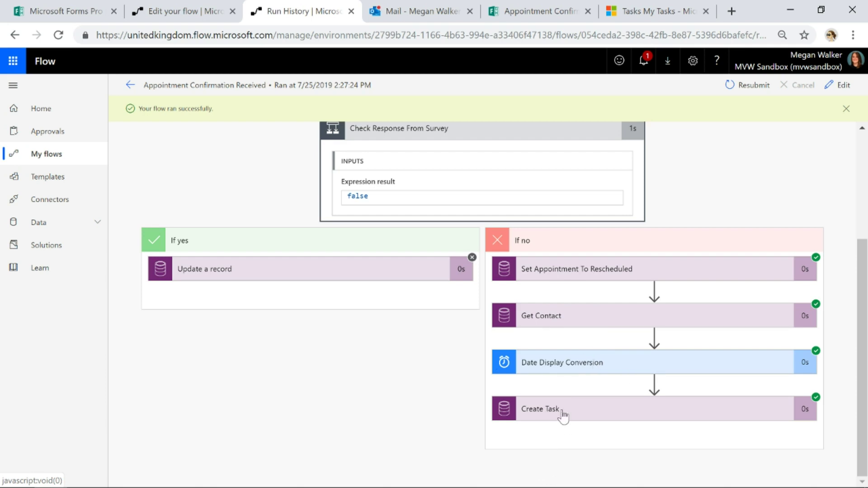
# Confirm the Monthly Review appointment's Status Reason reads Reschedule, then return to My Tasks
pyautogui.click(642, 12)
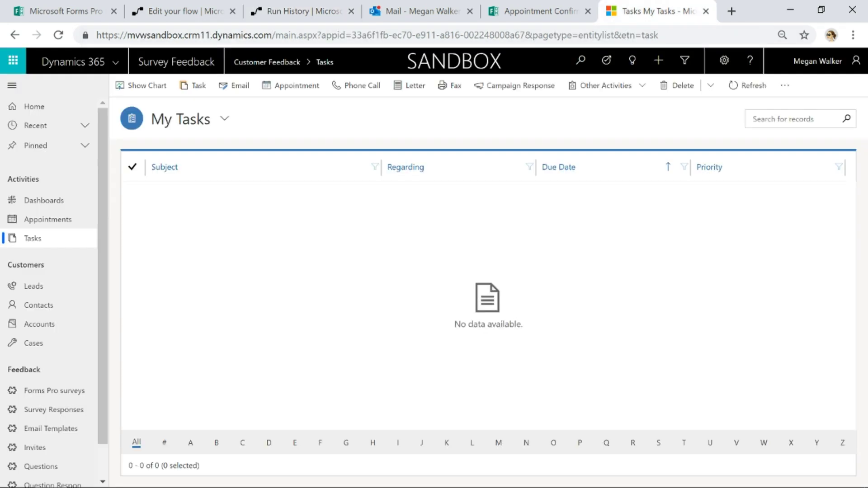
pyautogui.click(58, 221)
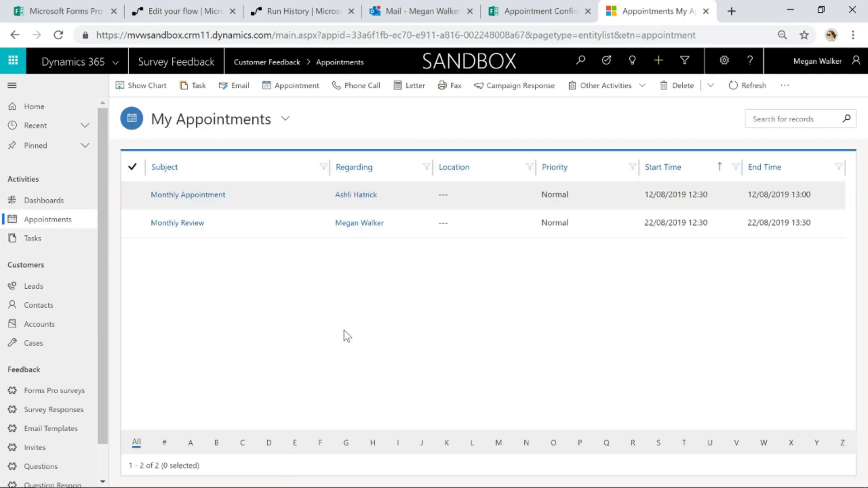
pyautogui.click(176, 223)
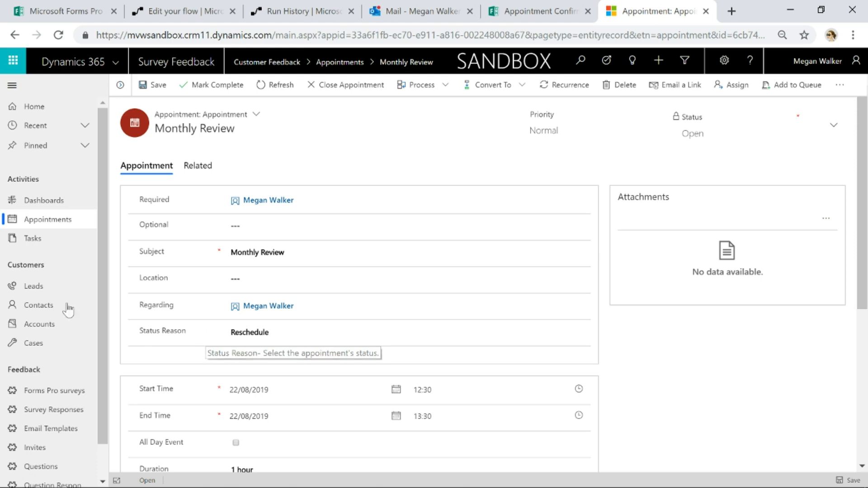
pyautogui.click(31, 239)
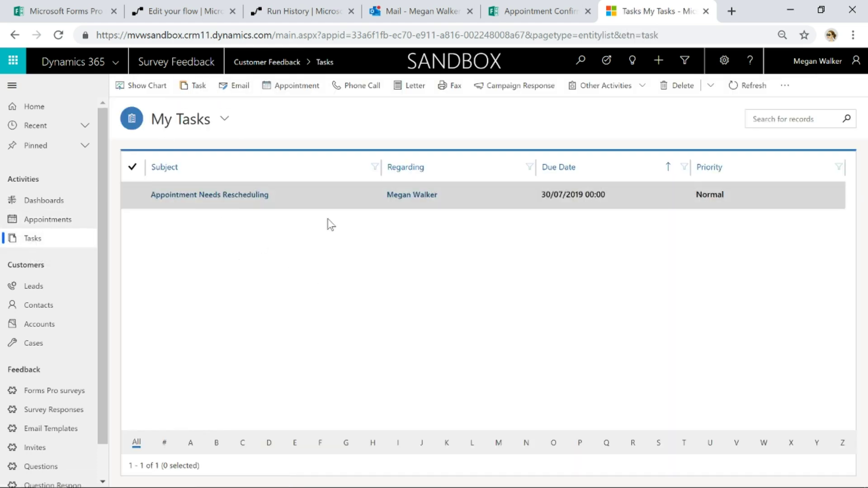
# Open the 'Appointment Needs Rescheduling' task to see the August 2, 2019 preferred date
pyautogui.click(210, 195)
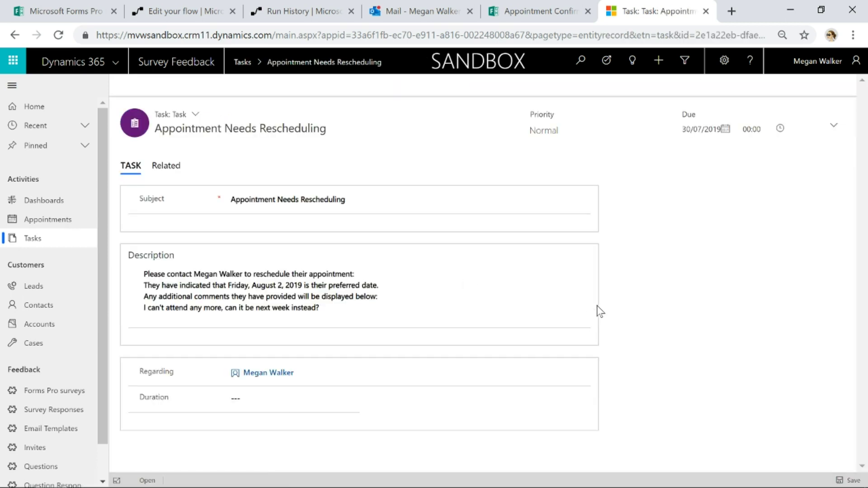